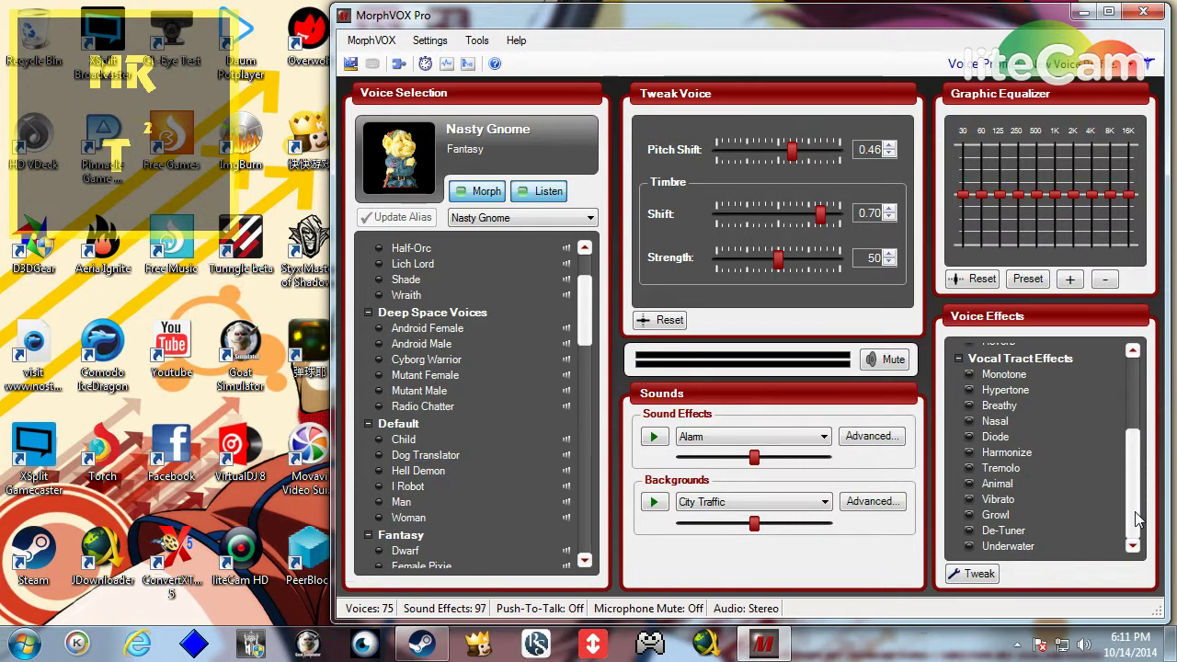
{"action": "left_click_drag", "start_coordinate": [1140, 496], "coordinate": [1144, 386]}
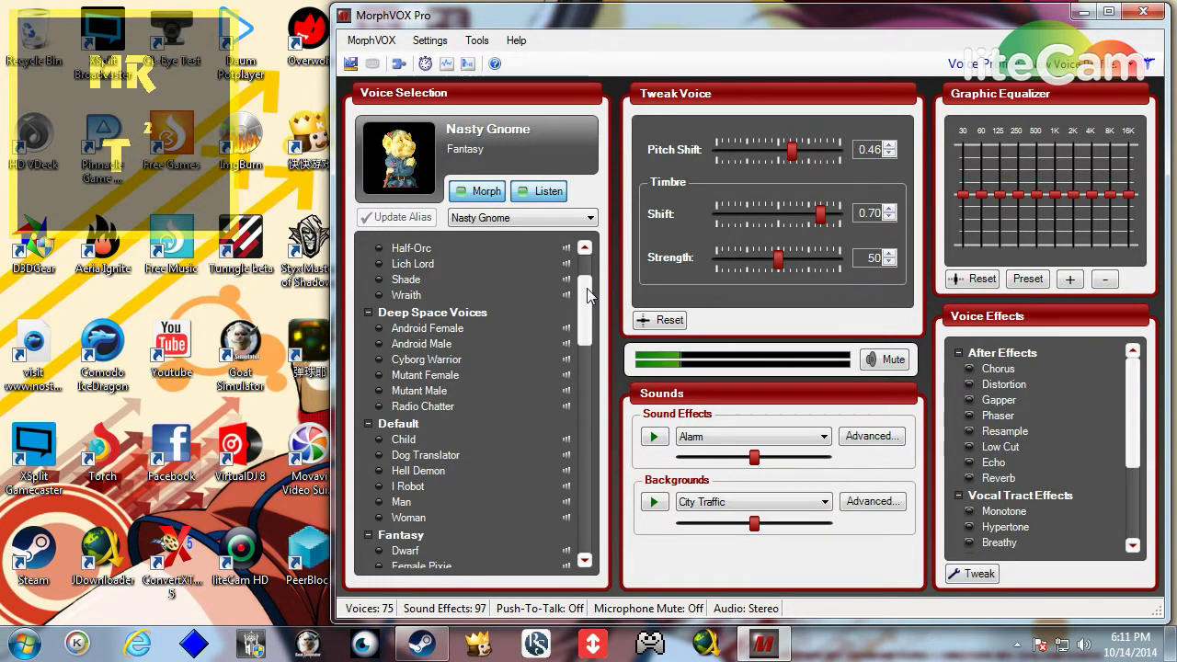
{"action": "left_click_drag", "start_coordinate": [587, 287], "coordinate": [587, 259]}
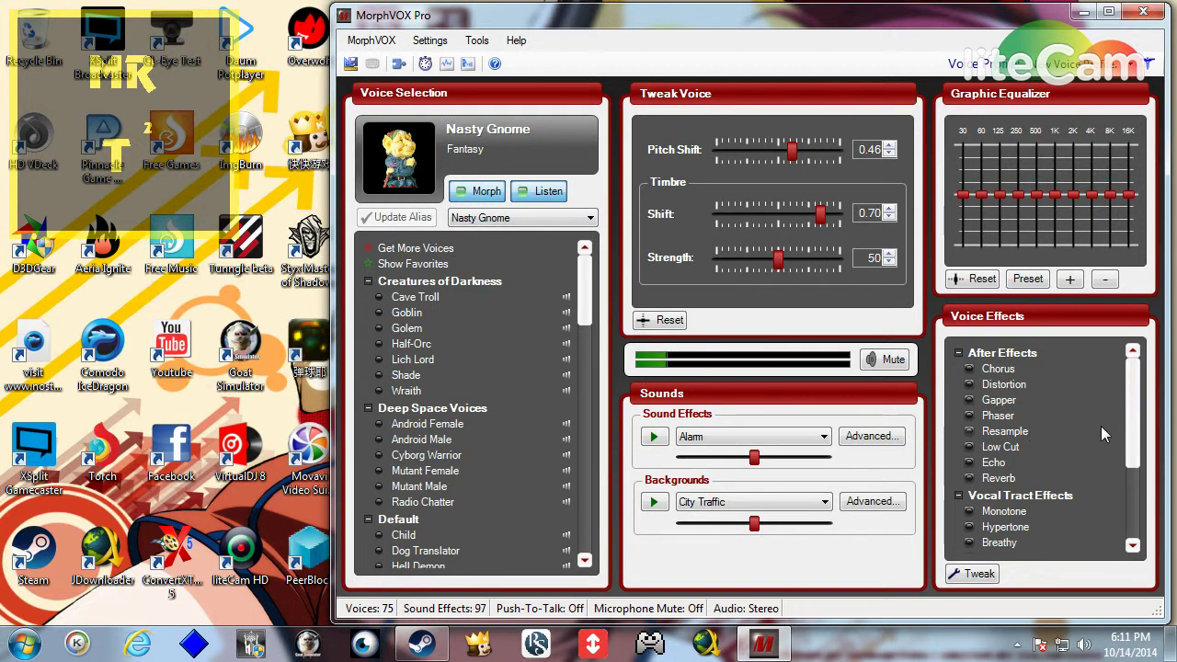
{"action": "left_click_drag", "start_coordinate": [1136, 424], "coordinate": [1134, 361]}
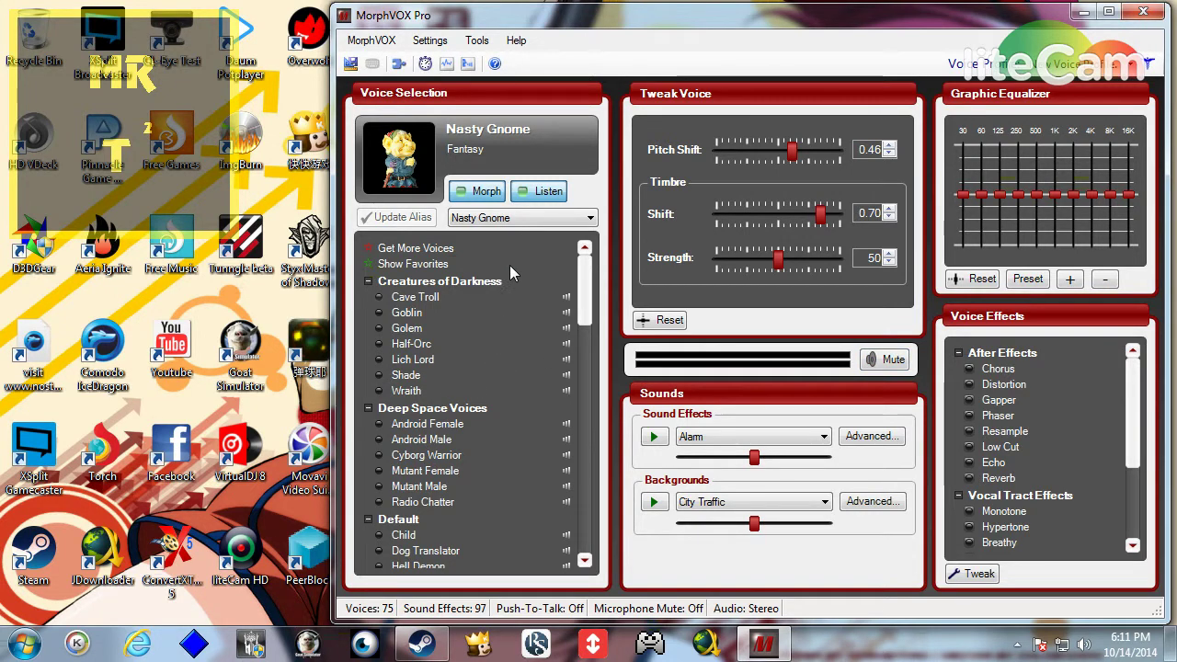
- Open the Sound Settings page of the preferences
{"action": "left_click", "coordinate": [370, 40]}
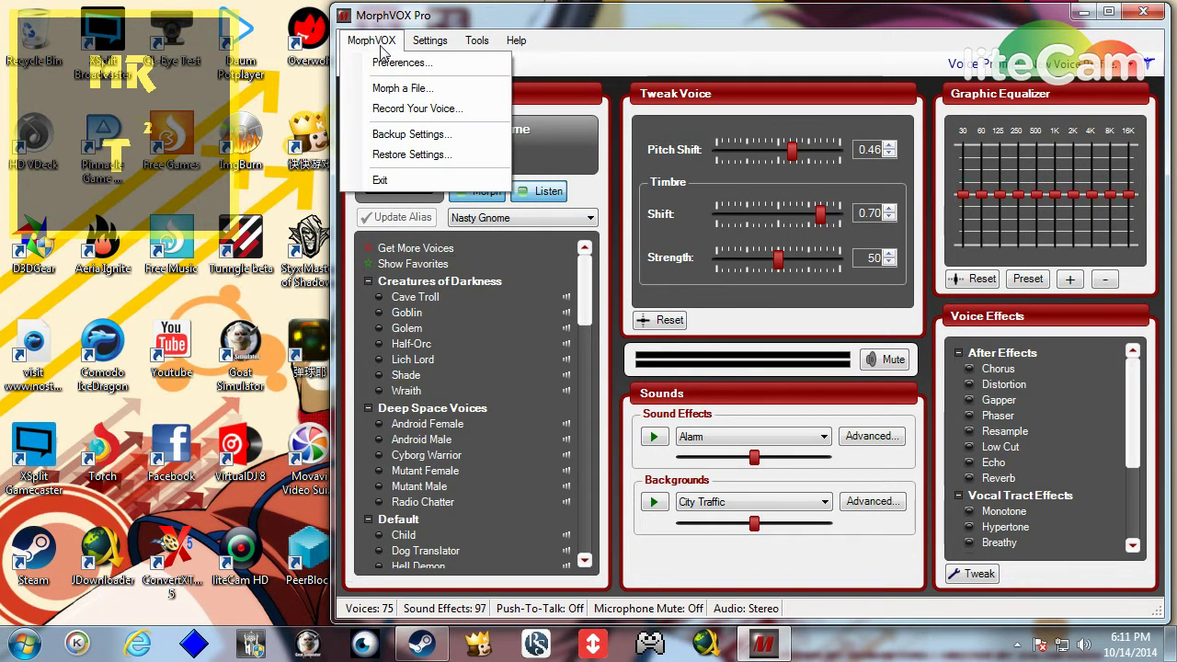
{"action": "left_click", "coordinate": [387, 64]}
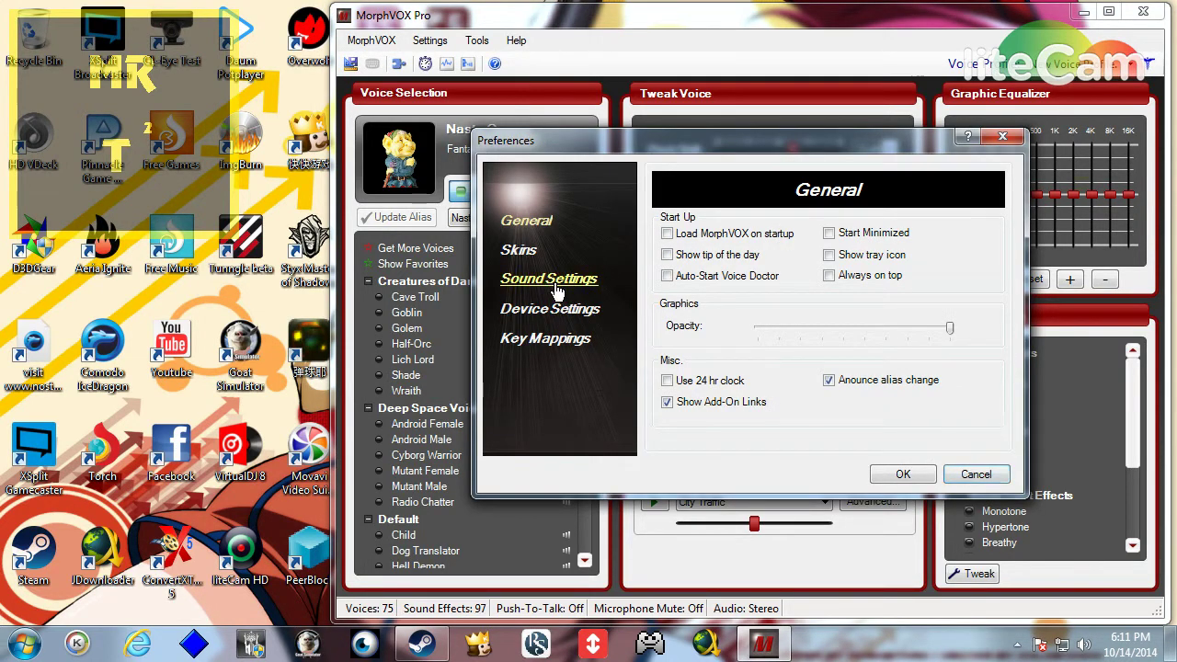
{"action": "left_click", "coordinate": [557, 290]}
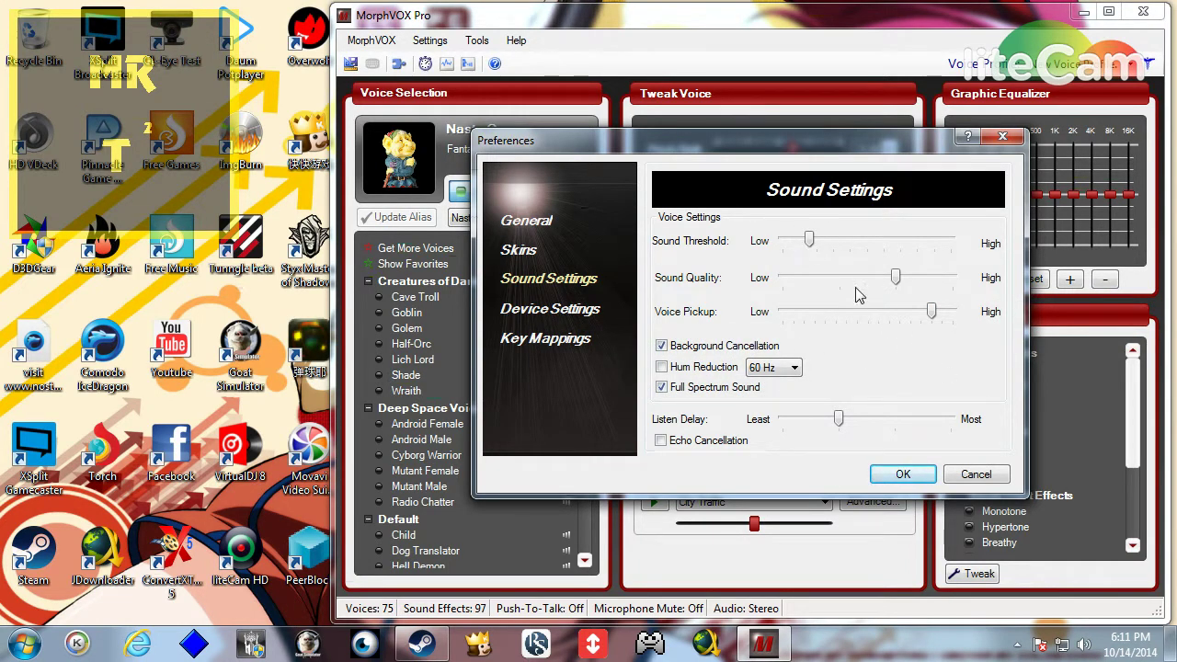
- Try to enable Hum Reduction, decline the audio quality trade-off, and view its frequency options
{"action": "left_click", "coordinate": [698, 369]}
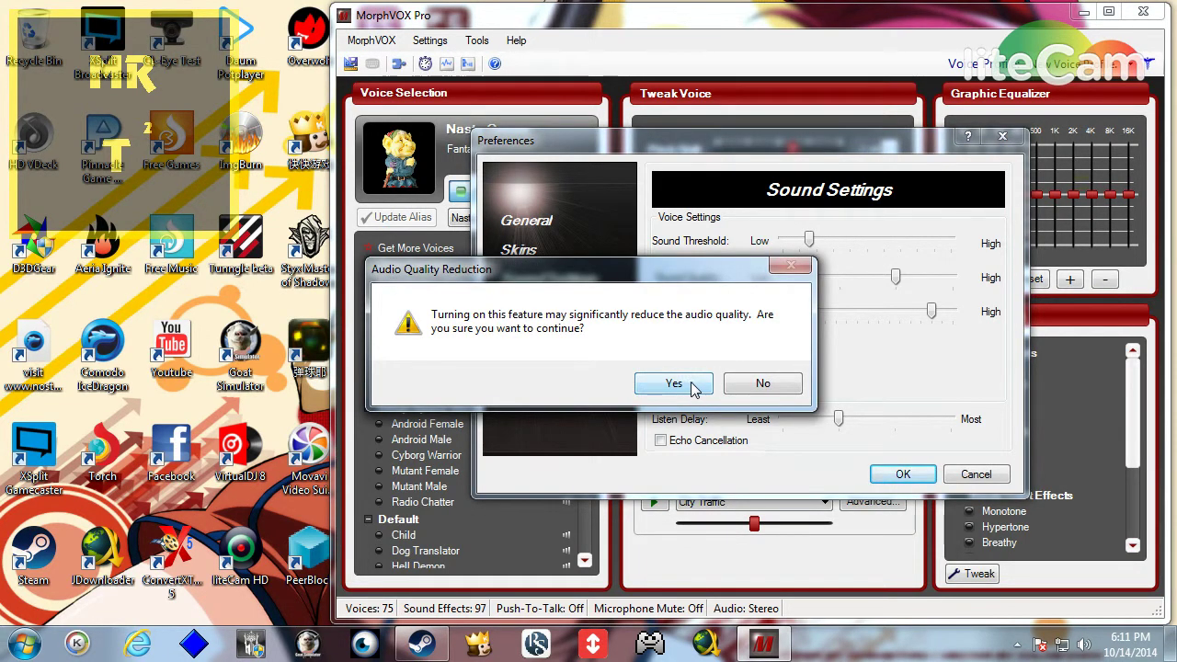
{"action": "left_click", "coordinate": [752, 386]}
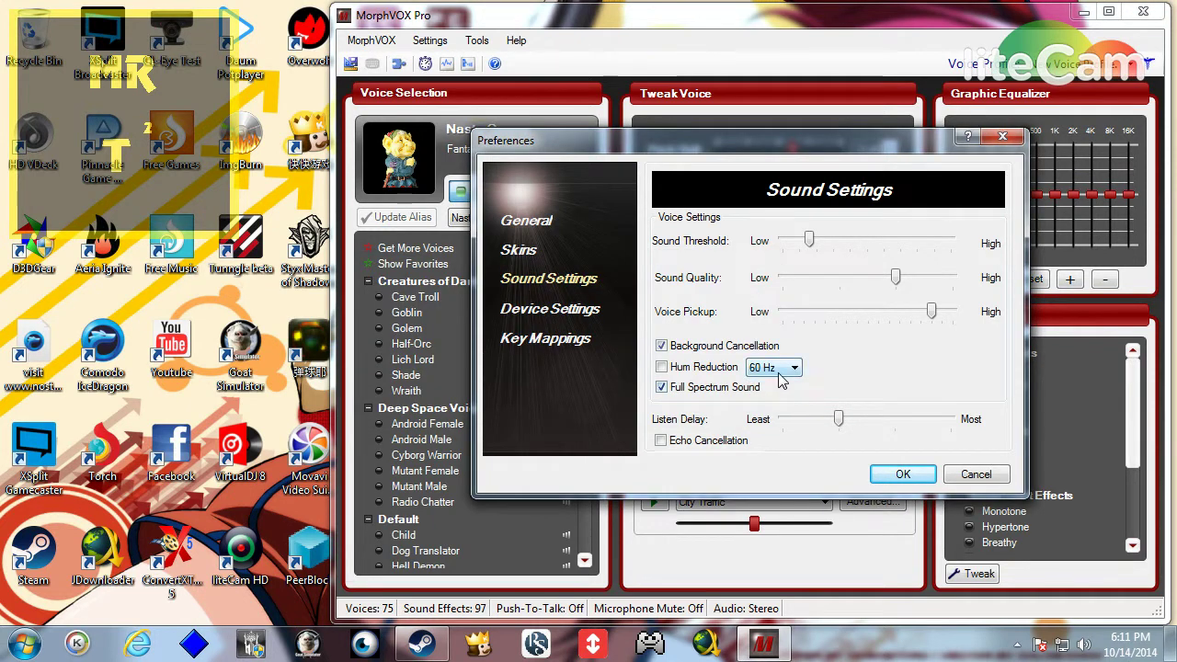
{"action": "left_click", "coordinate": [781, 370]}
{"action": "left_click", "coordinate": [779, 370]}
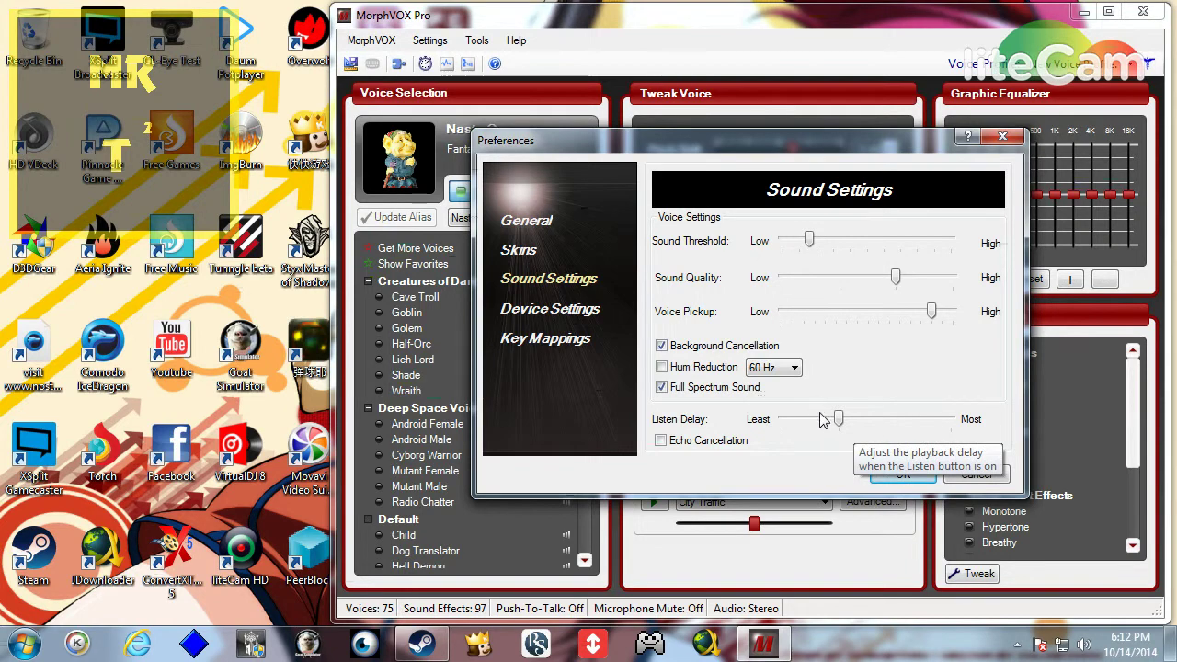
- Raise the Listen Delay one notch toward Most, and try Echo Cancellation but decline the audio quality trade-off
{"action": "left_click_drag", "start_coordinate": [838, 420], "coordinate": [901, 425]}
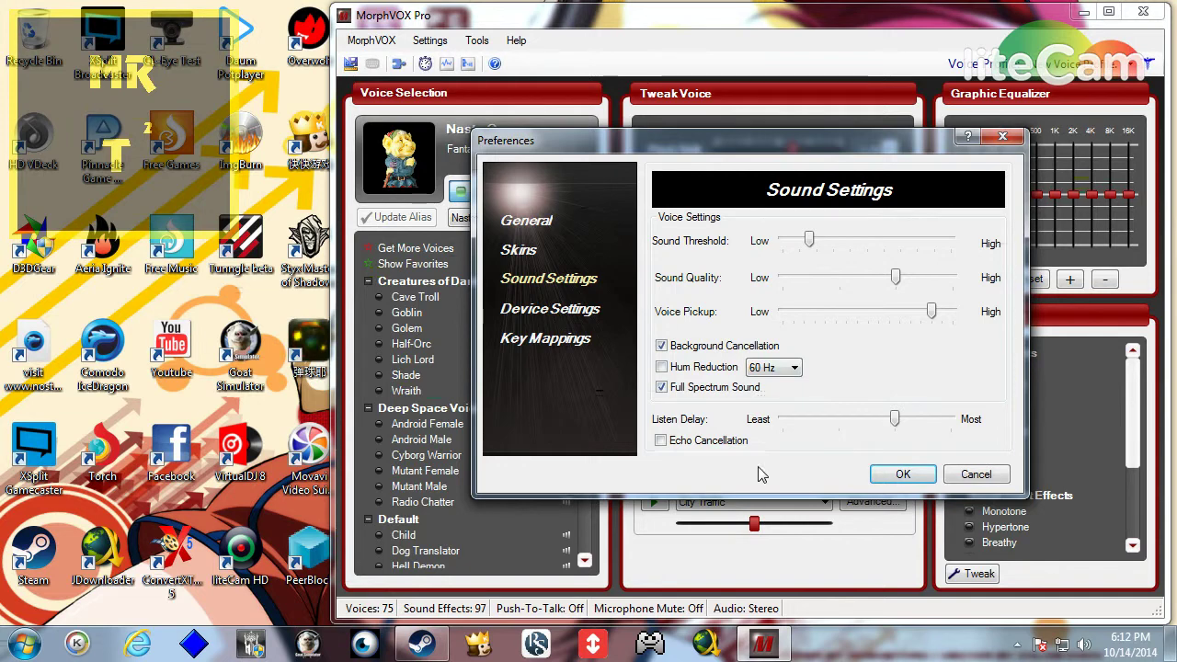
{"action": "left_click", "coordinate": [706, 440]}
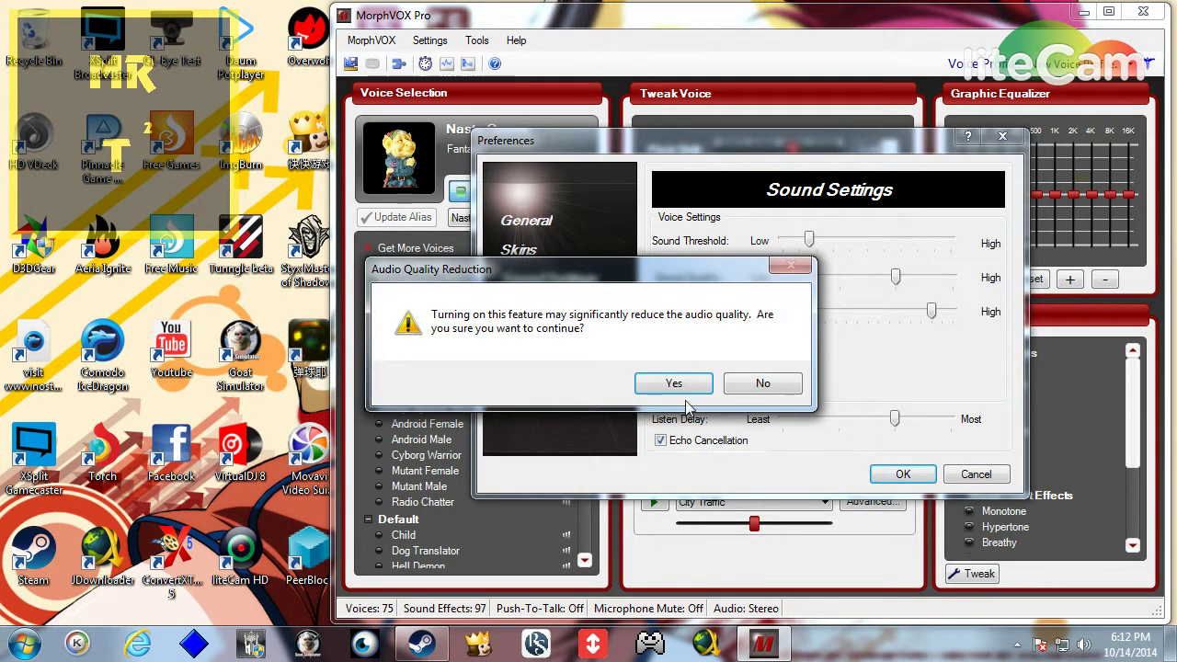
{"action": "left_click", "coordinate": [766, 382]}
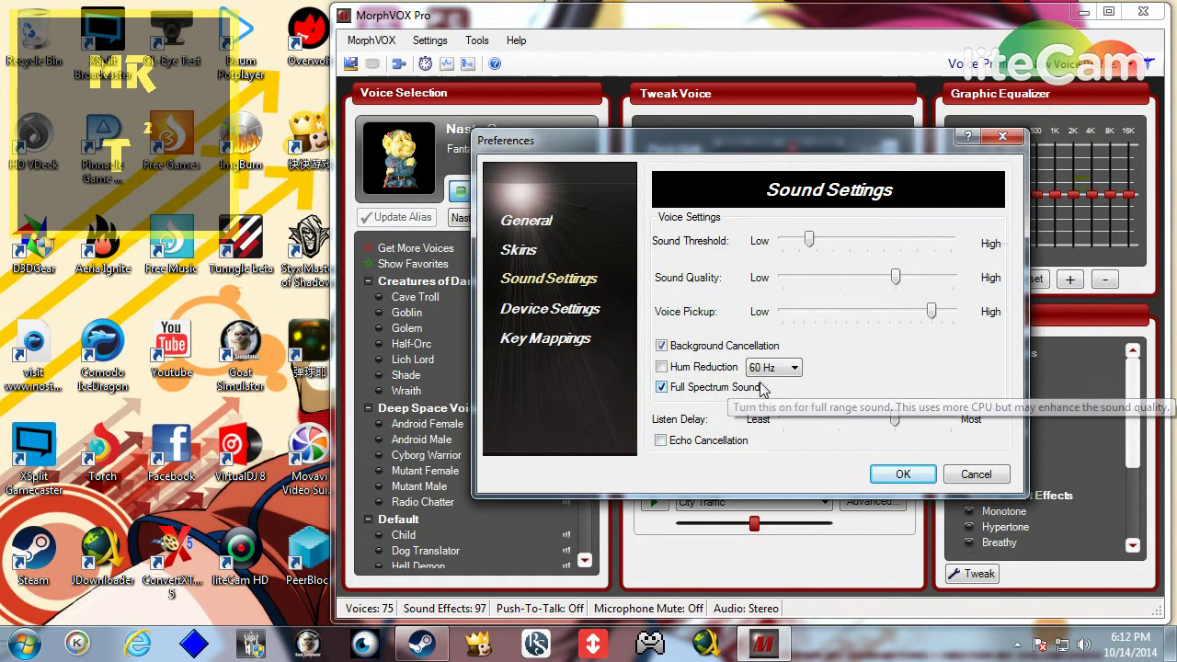
- Check the device settings and the recording devices behind the microphone volume, and save the preferences
{"action": "left_click", "coordinate": [541, 311]}
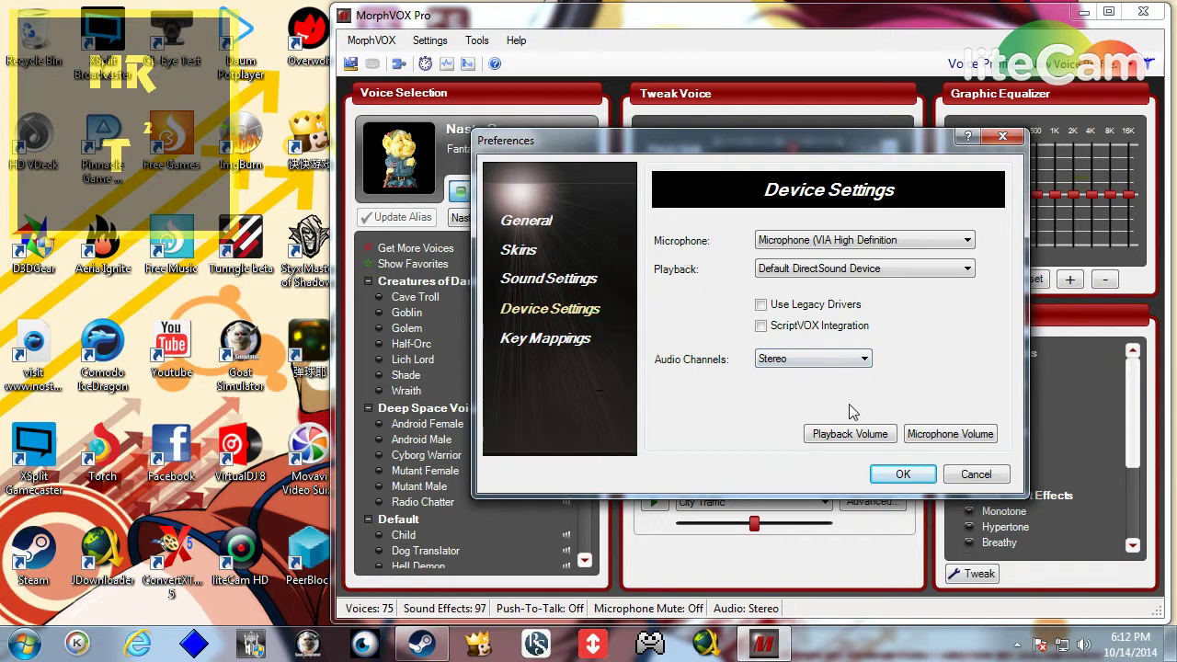
{"action": "left_click", "coordinate": [924, 441]}
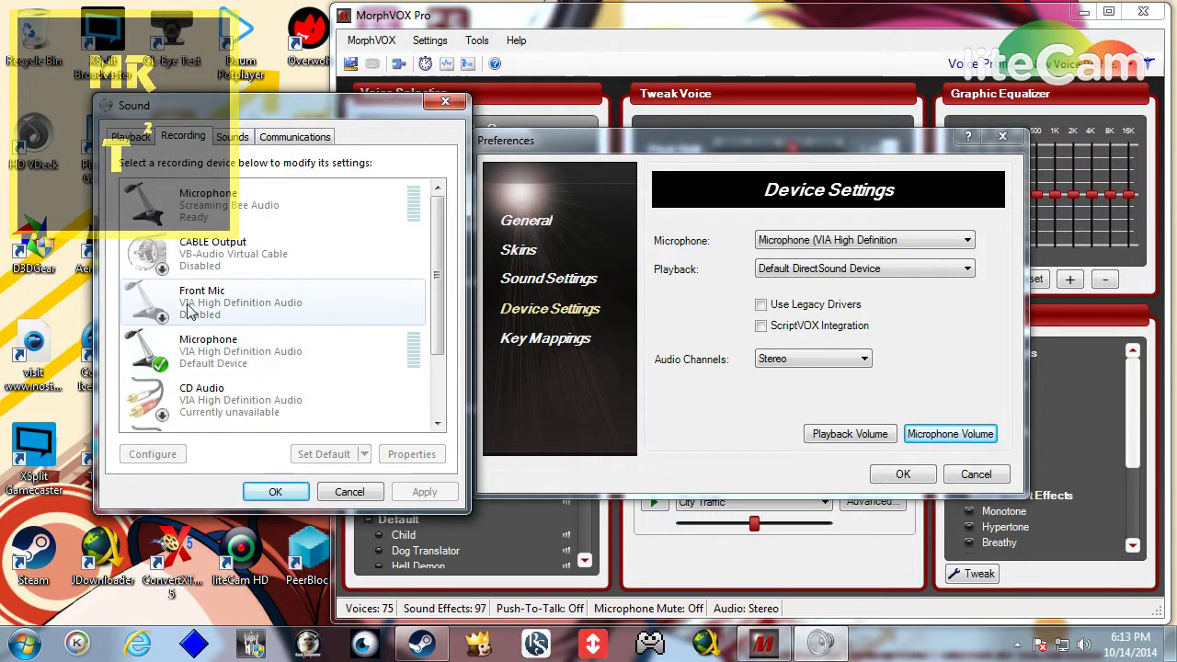
{"action": "left_click", "coordinate": [446, 101]}
{"action": "left_click", "coordinate": [547, 281]}
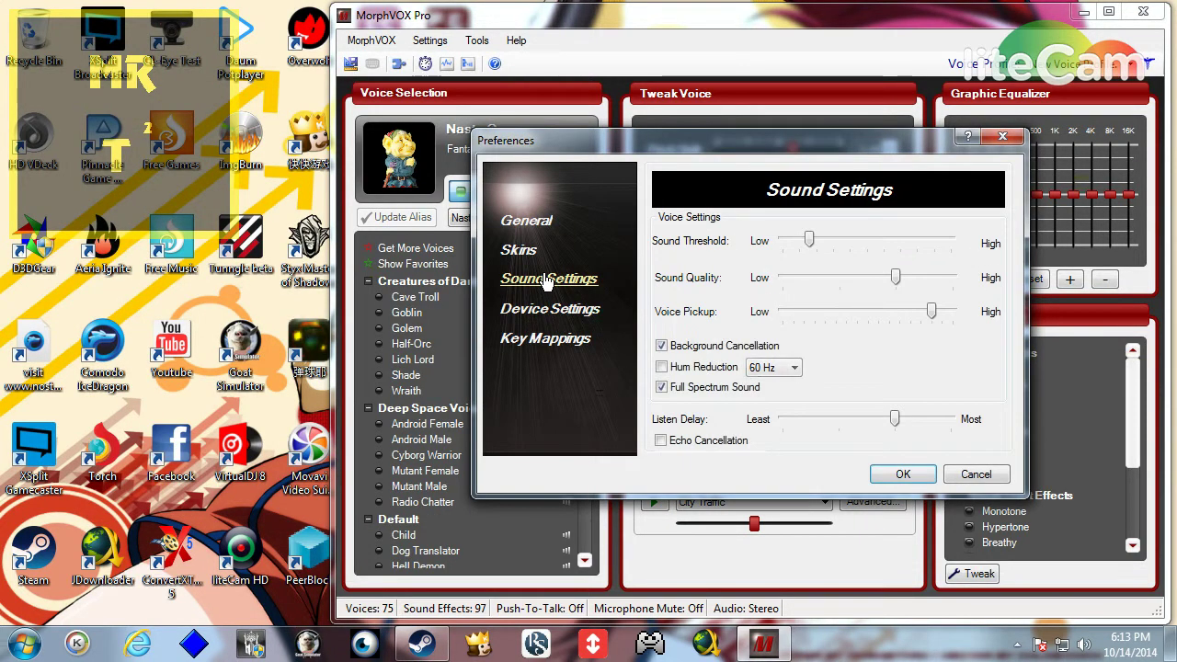
{"action": "left_click", "coordinate": [900, 475]}
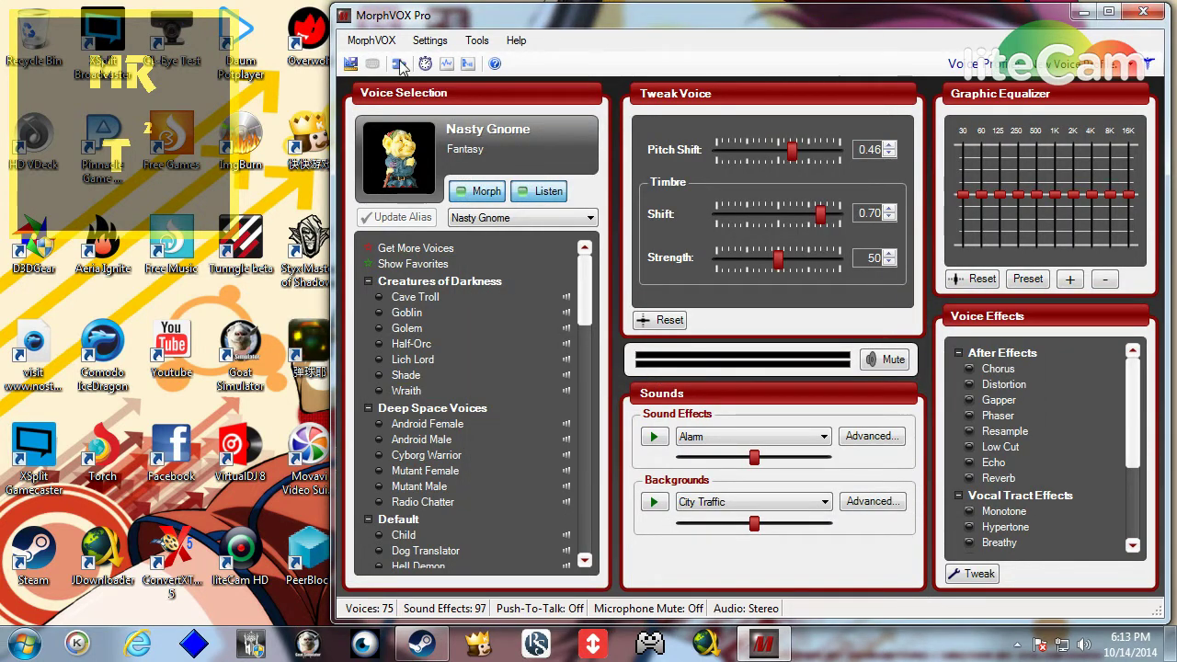
- Check the Default System Microphone setting and the VIA High Definition Audio microphone's options in the Windows recording devices
{"action": "left_click", "coordinate": [430, 41]}
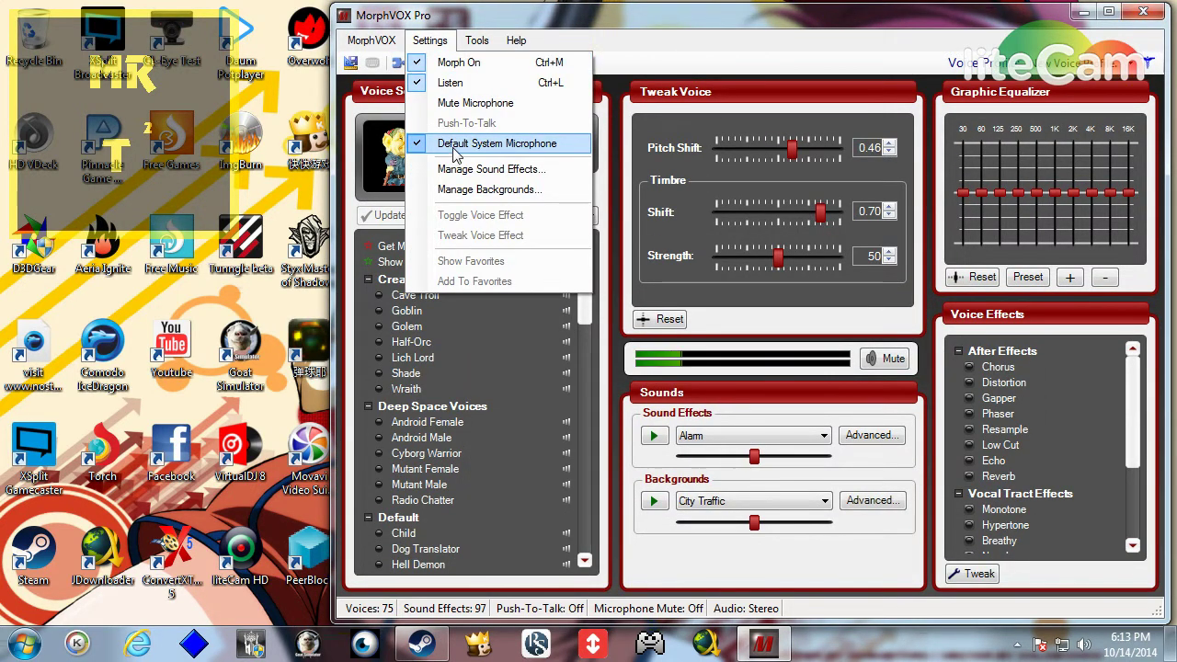
{"action": "left_click", "coordinate": [547, 40]}
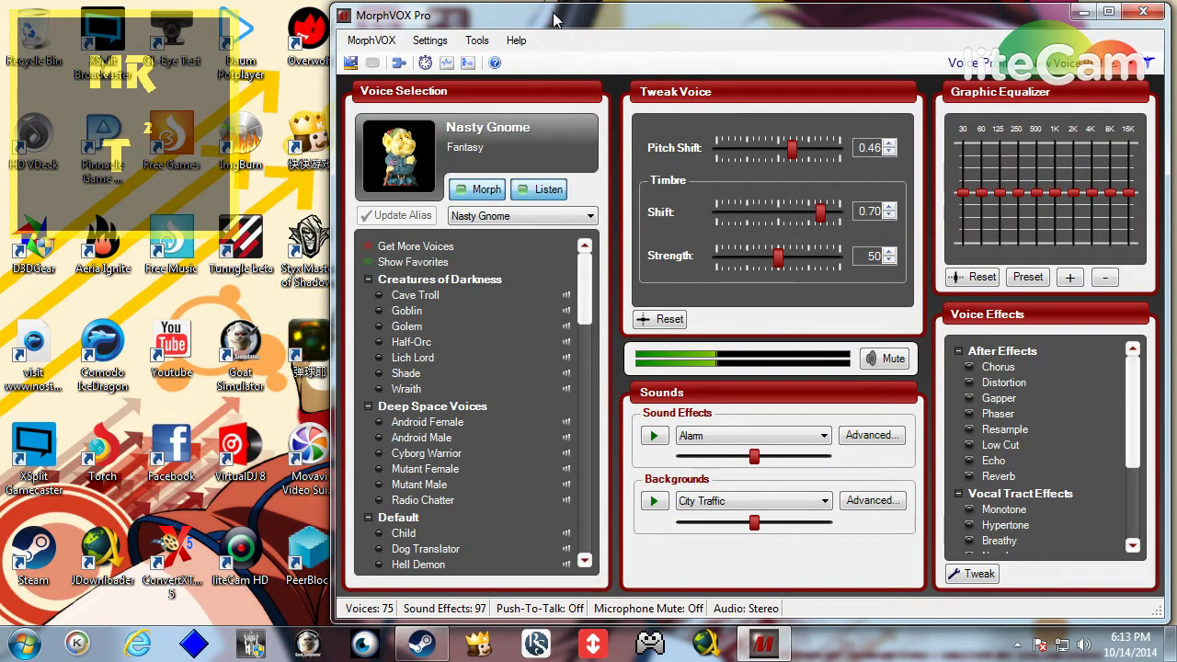
{"action": "right_click", "coordinate": [1085, 650]}
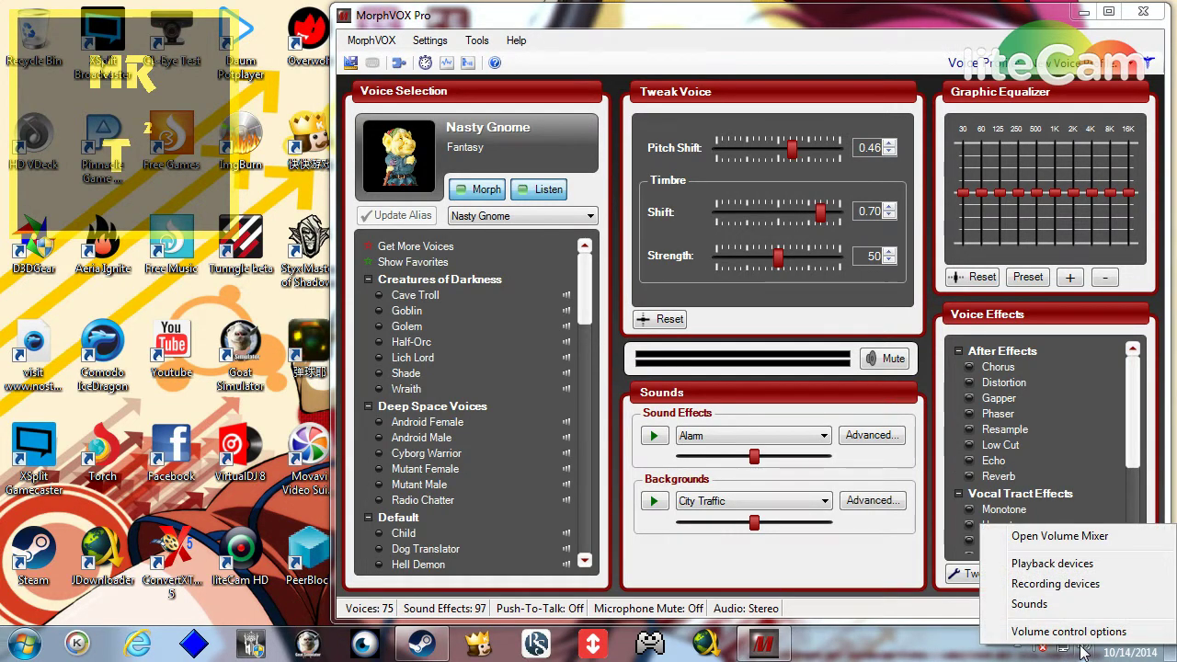
{"action": "left_click", "coordinate": [1056, 585]}
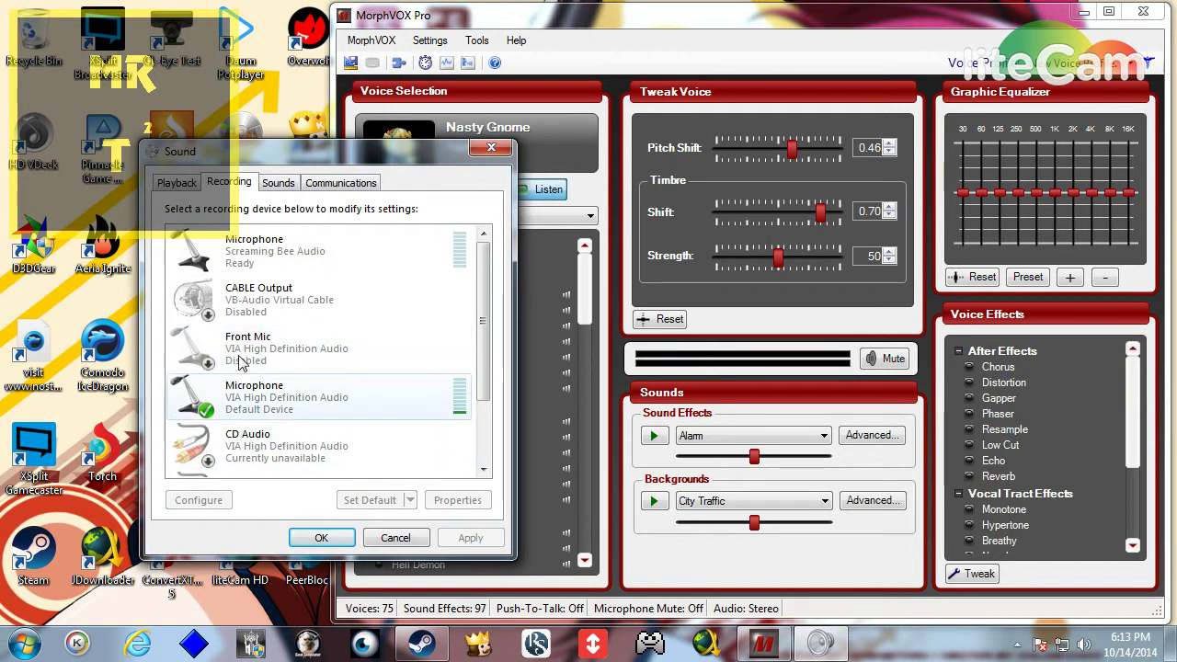
{"action": "right_click", "coordinate": [262, 407]}
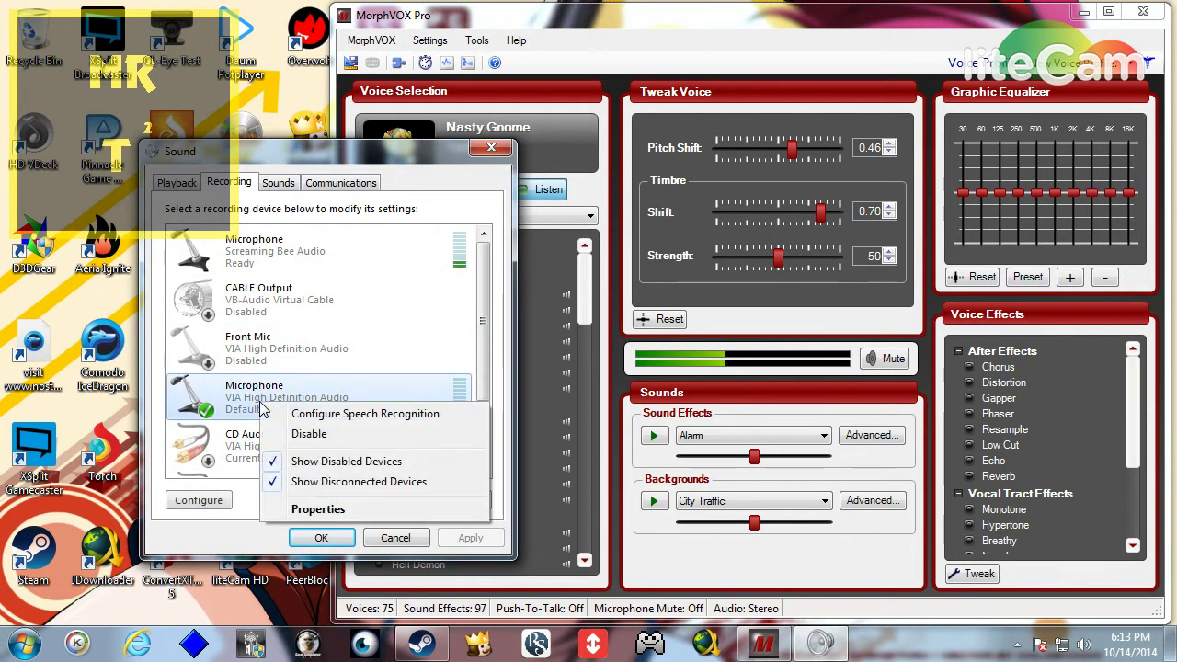
{"action": "left_click", "coordinate": [303, 156]}
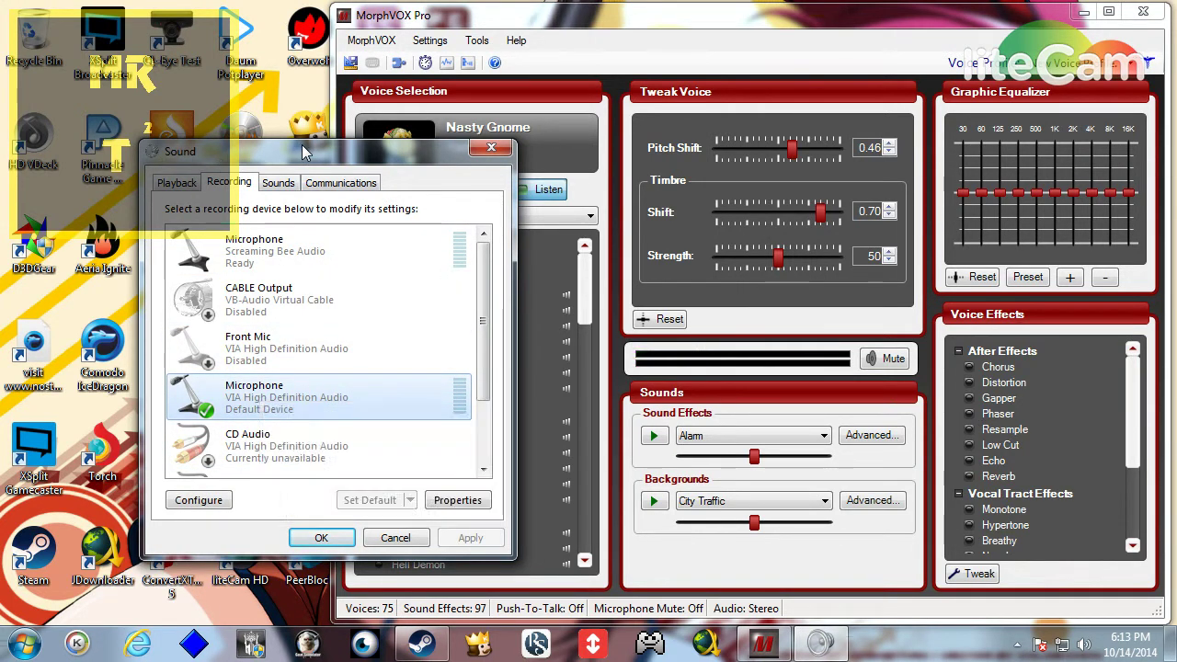
{"action": "left_click", "coordinate": [330, 537]}
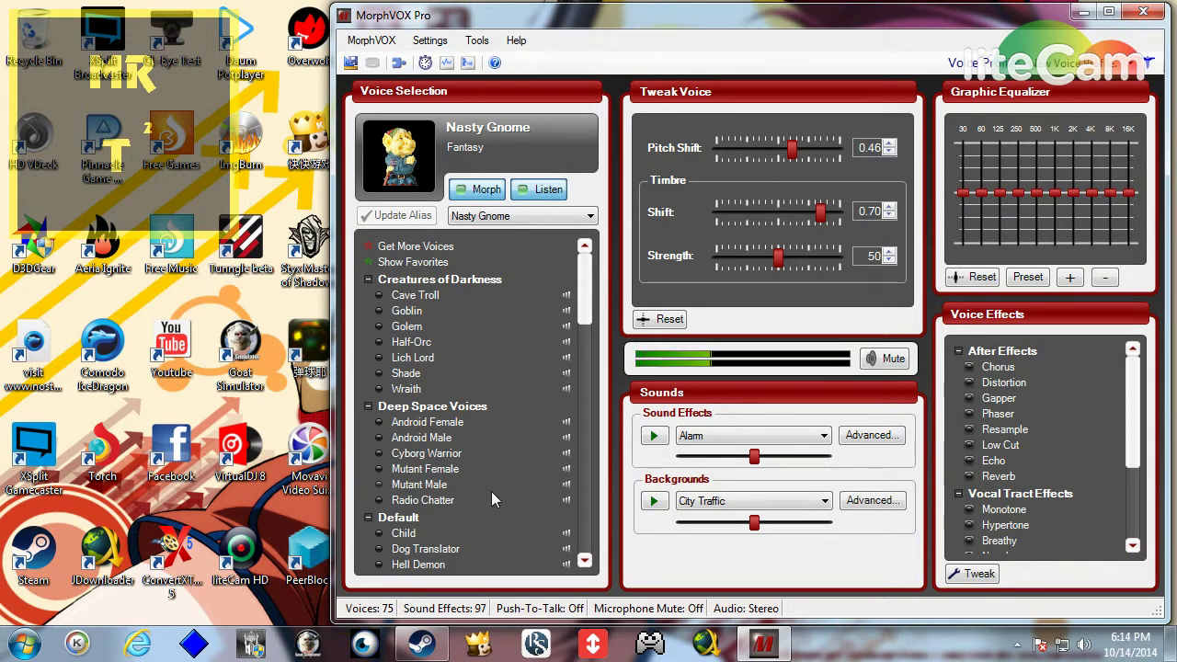
- Play the Alarm sound effect and audition the Dwarf and Woman voices
{"action": "left_click", "coordinate": [654, 433]}
{"action": "scroll", "coordinate": [591, 328], "scroll_direction": "down", "scroll_amount": 3}
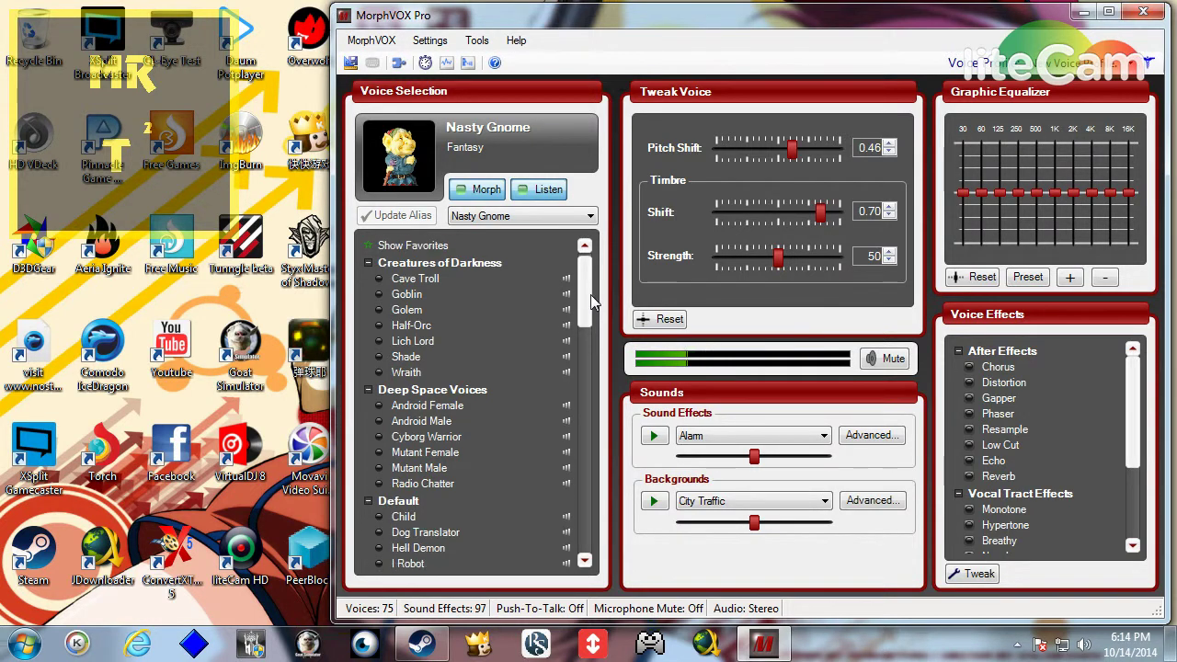
{"action": "scroll", "coordinate": [591, 328], "scroll_direction": "down", "scroll_amount": 1}
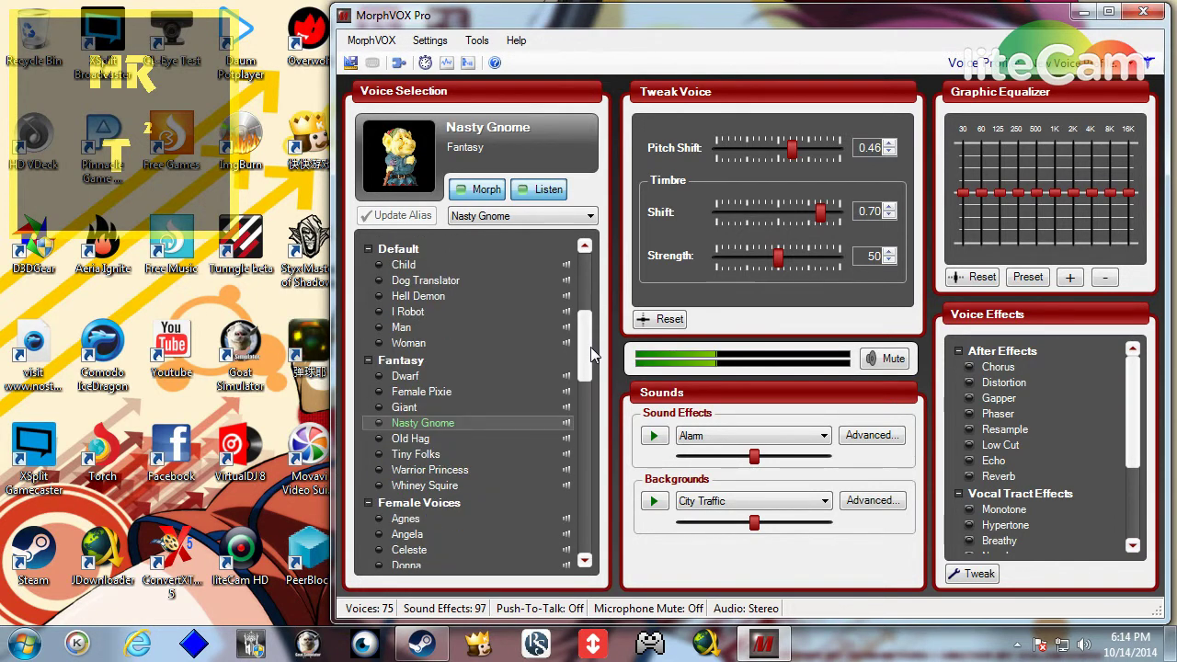
{"action": "left_click", "coordinate": [407, 378]}
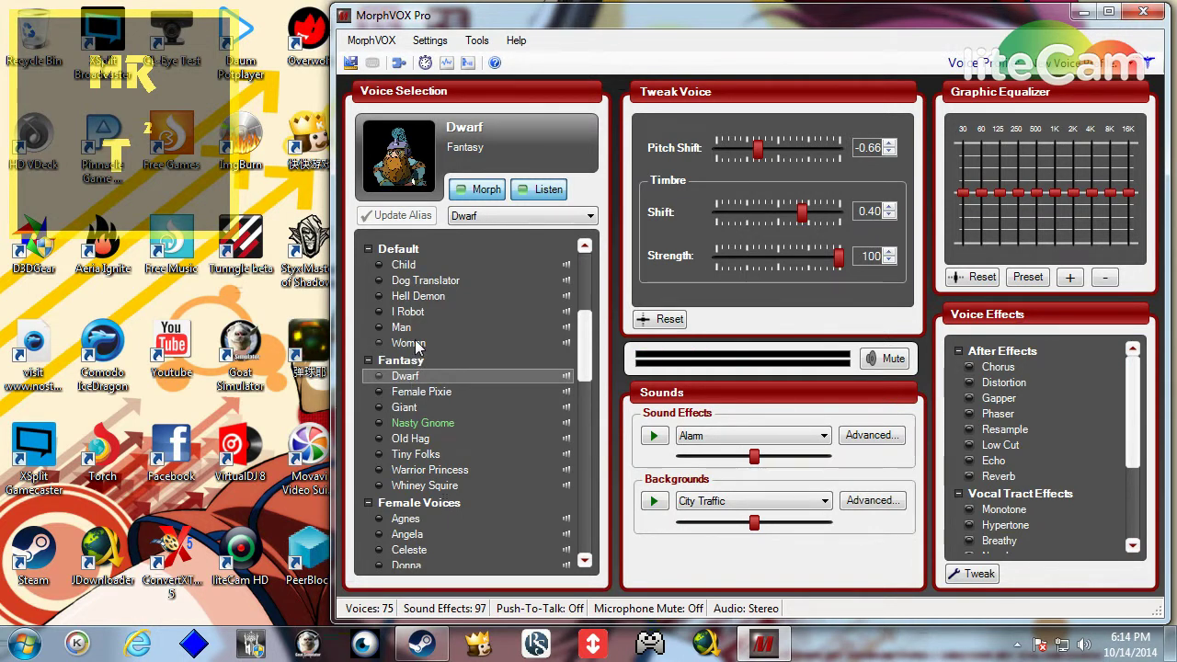
{"action": "left_click", "coordinate": [416, 343]}
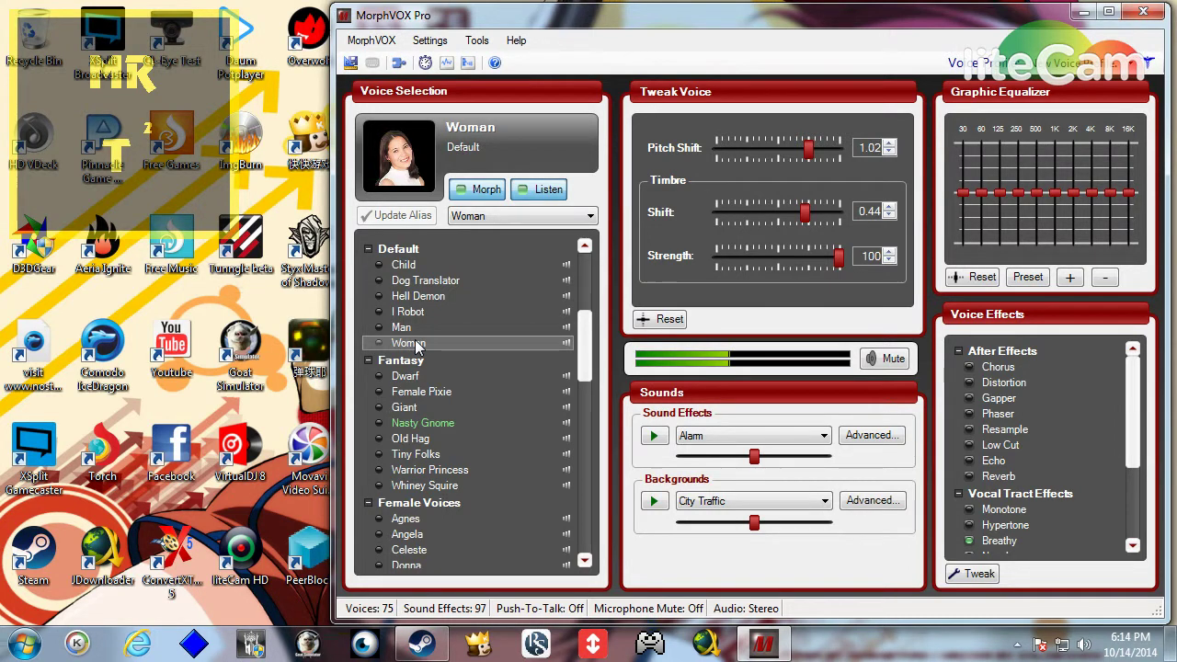
- Audition the Man, I Robot, Hell Demon, Dog Translator and Child voices, and reselect Nasty Gnome
{"action": "left_click", "coordinate": [405, 328]}
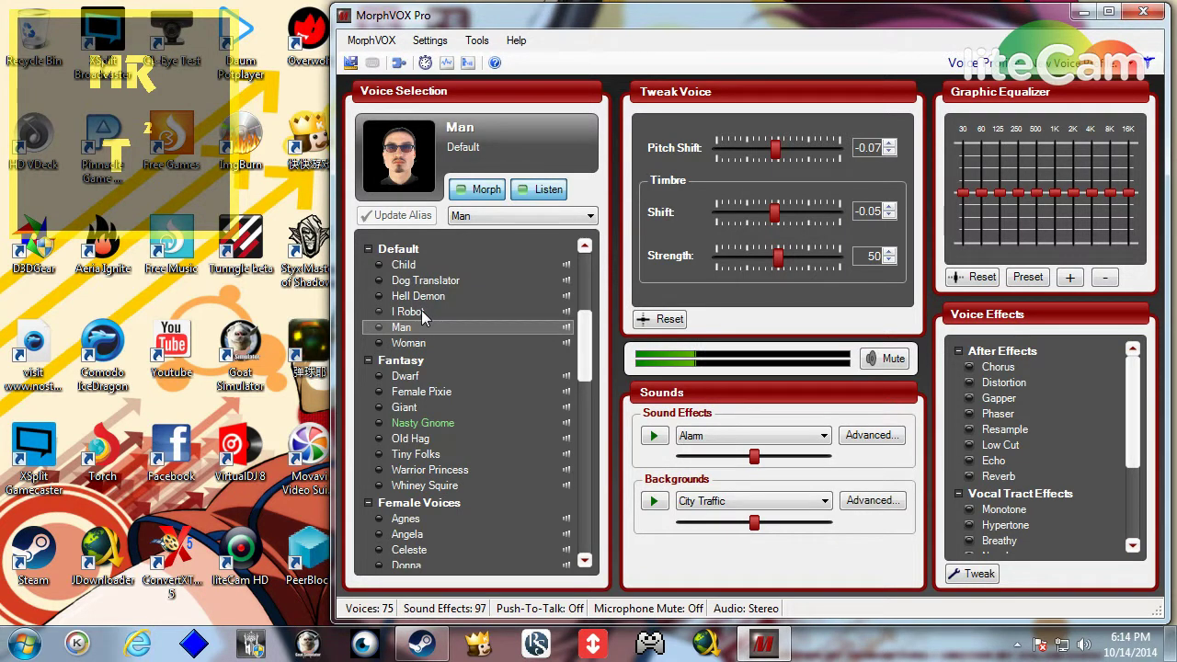
{"action": "left_click", "coordinate": [415, 314]}
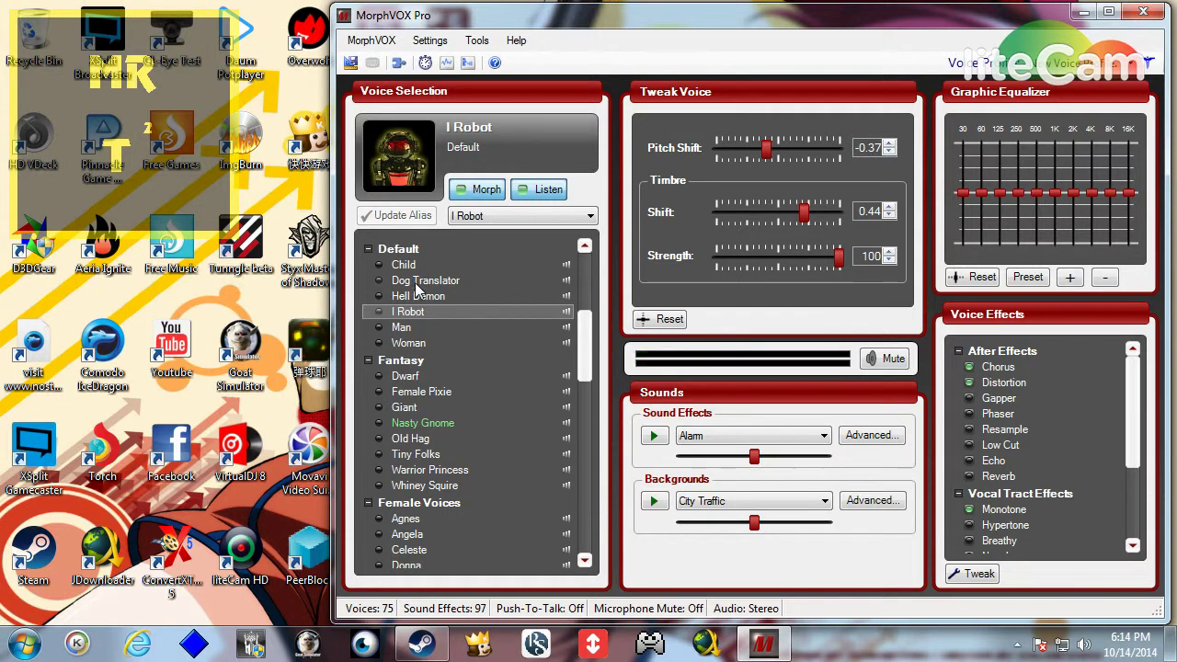
{"action": "left_click", "coordinate": [417, 296]}
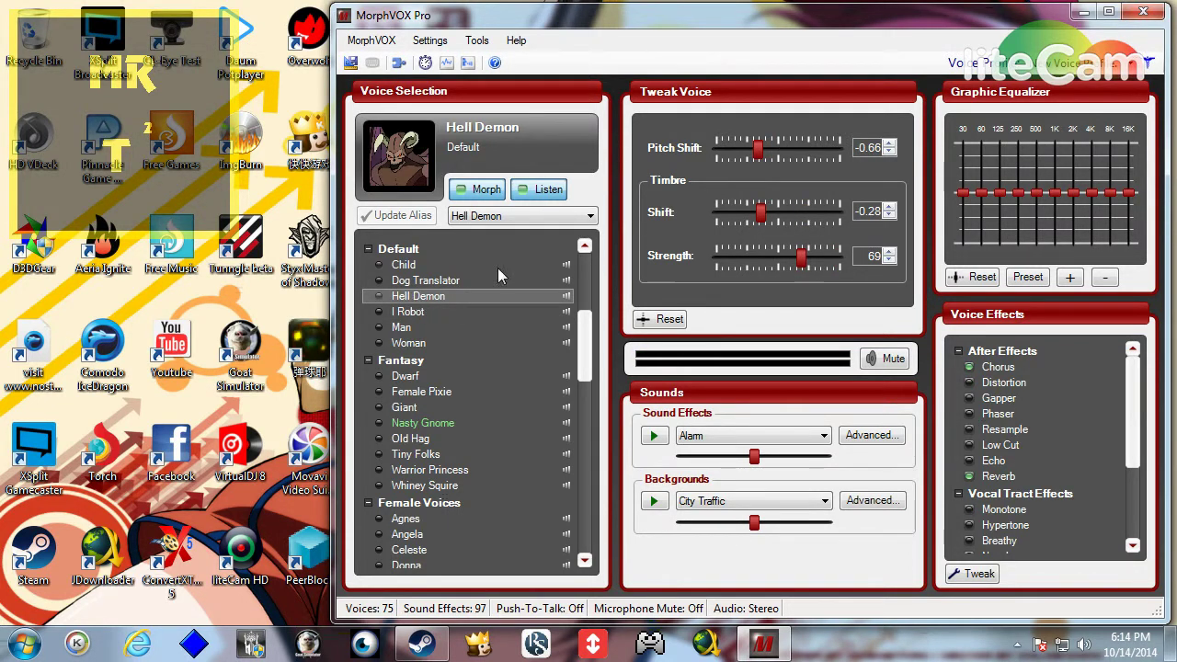
{"action": "left_click", "coordinate": [425, 283]}
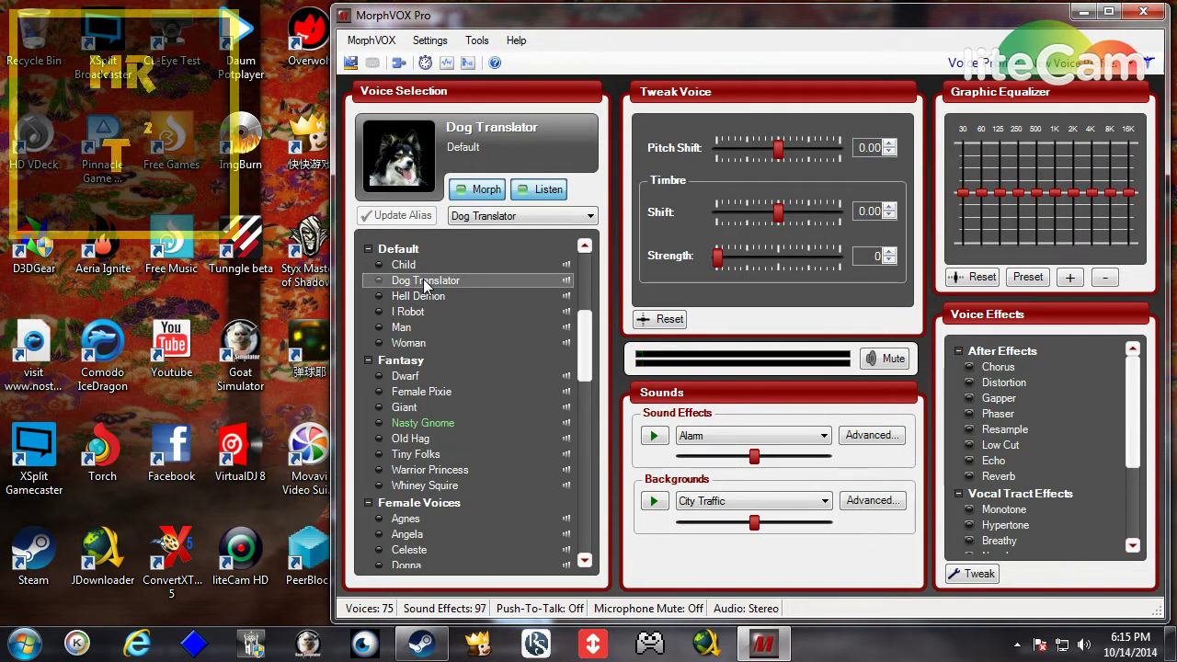
{"action": "left_click", "coordinate": [422, 266]}
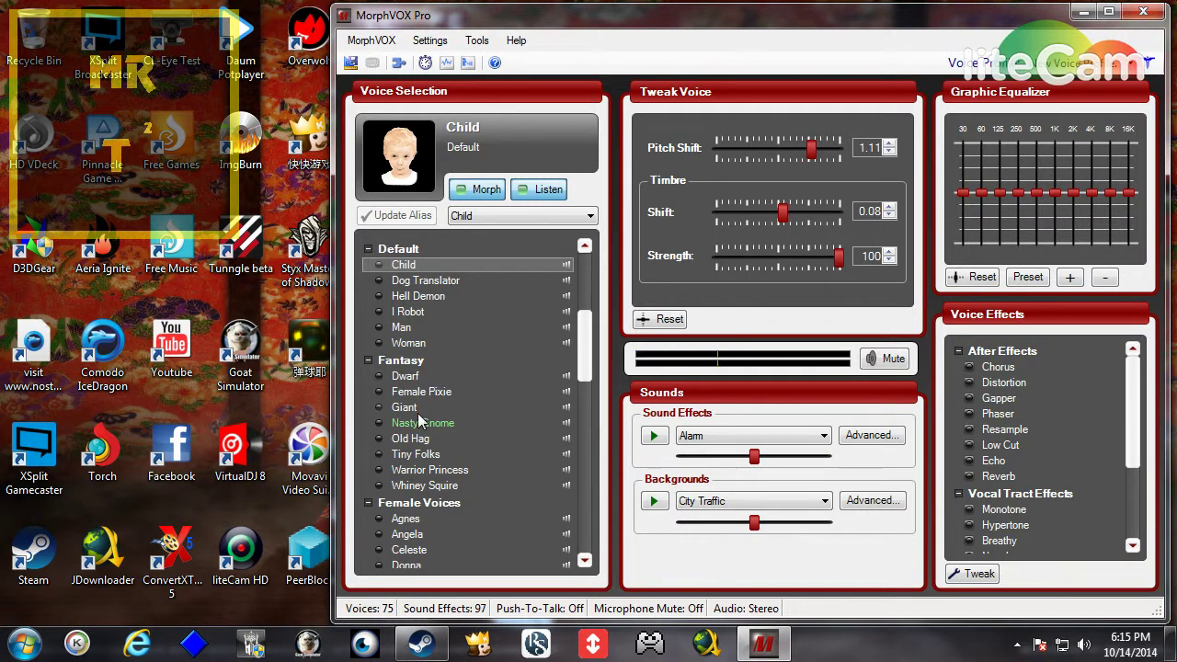
{"action": "left_click", "coordinate": [446, 419]}
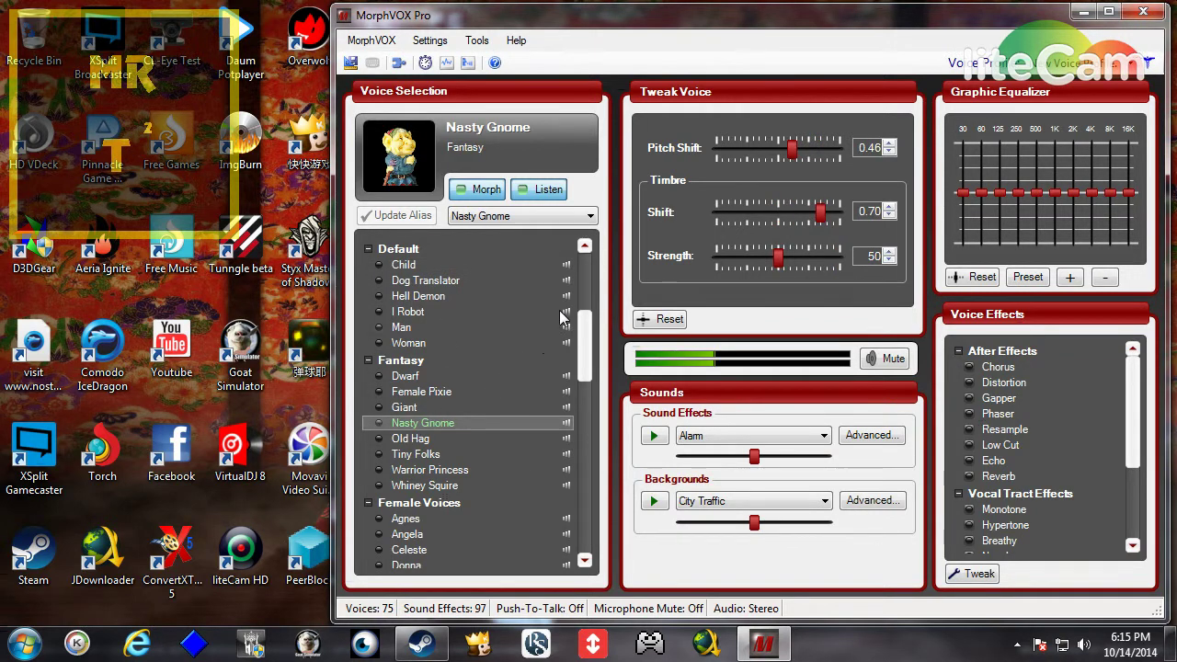
{"action": "scroll", "coordinate": [587, 330], "scroll_direction": "up", "scroll_amount": 5}
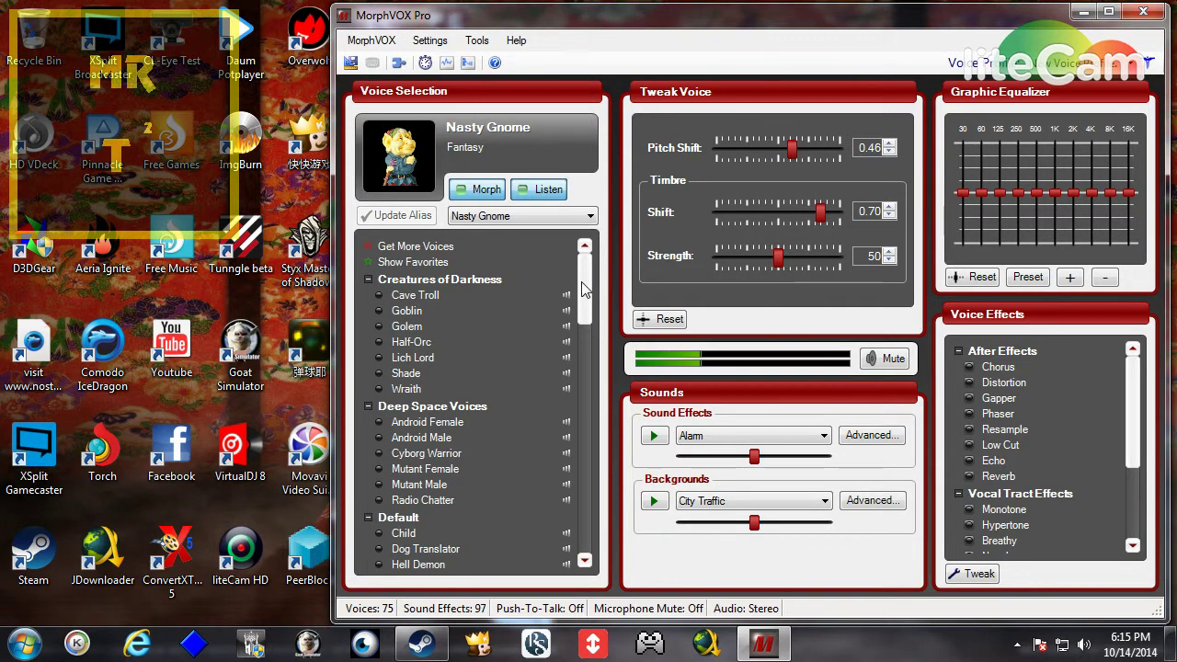
{"action": "left_click_drag", "start_coordinate": [582, 285], "coordinate": [544, 545]}
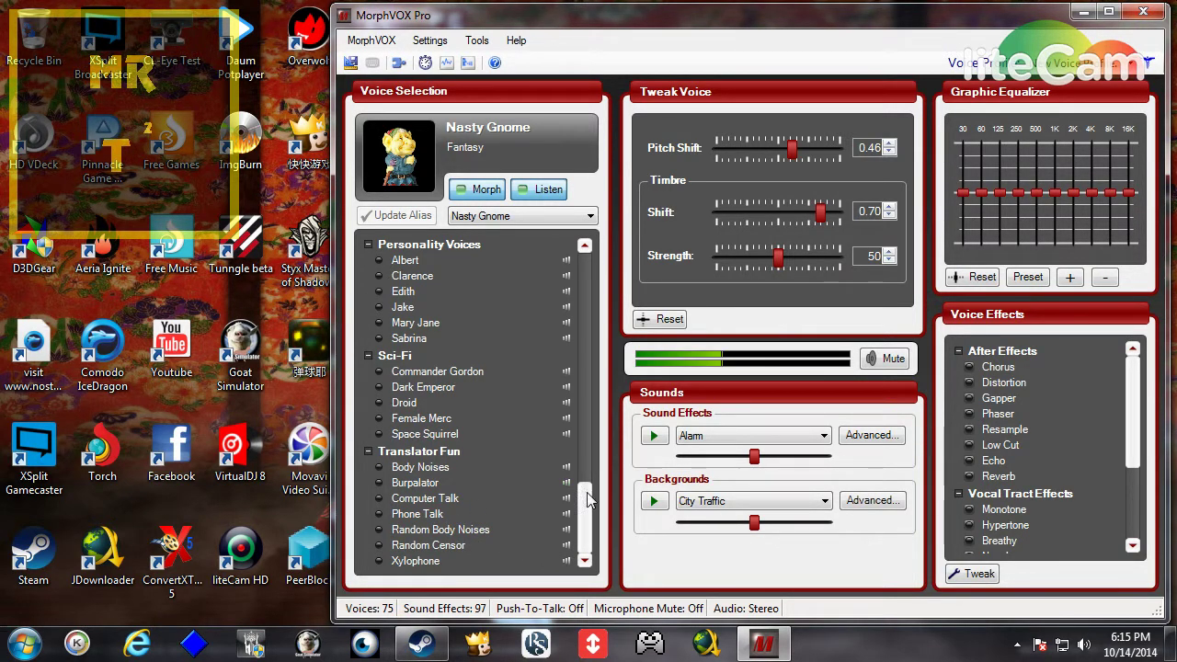
- Audition the Warrior Princess voice from the Fantasy group
{"action": "scroll", "coordinate": [586, 501], "scroll_direction": "up", "scroll_amount": 6}
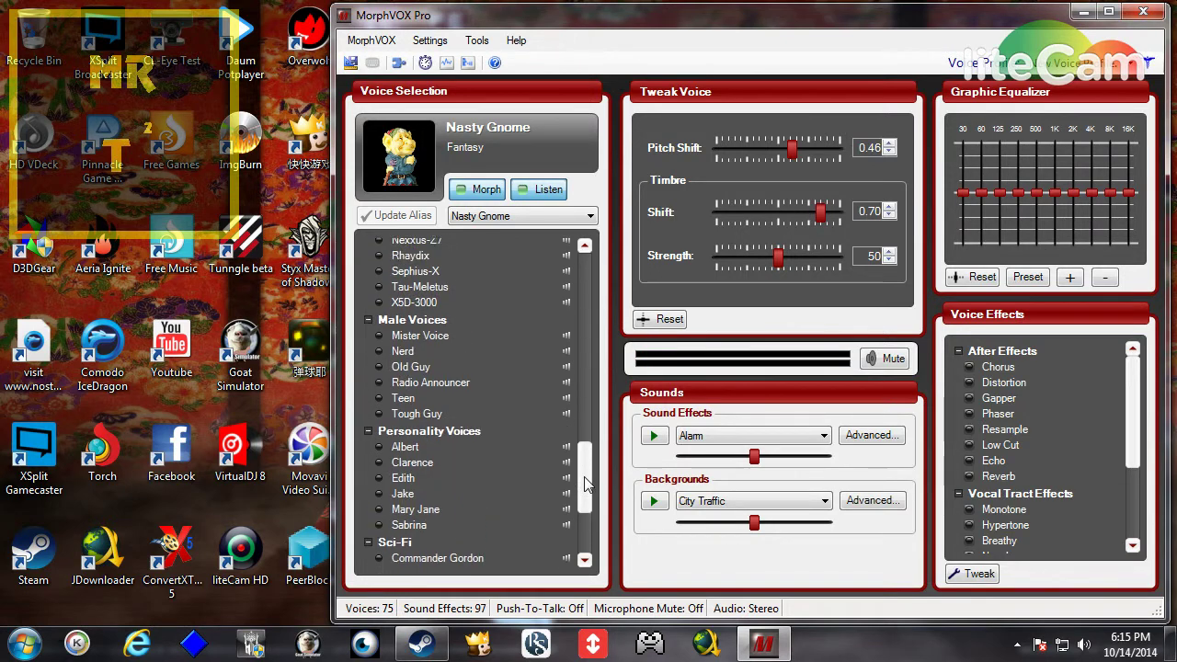
{"action": "left_click_drag", "start_coordinate": [585, 464], "coordinate": [581, 356]}
{"action": "left_click", "coordinate": [435, 448]}
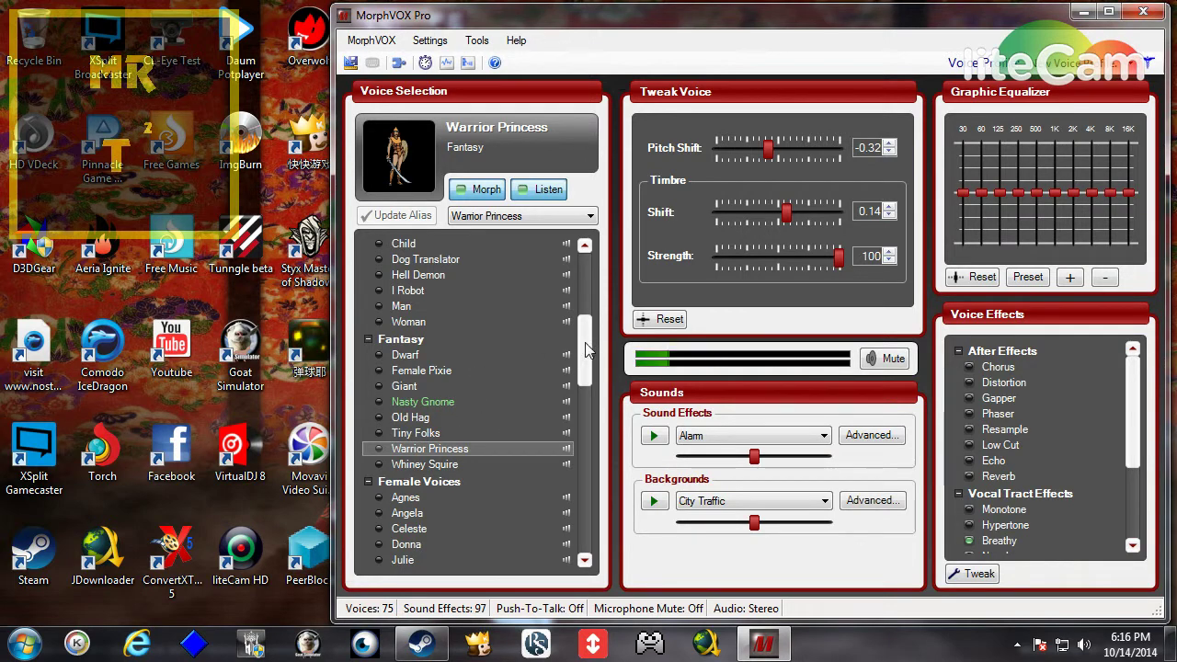
- Audition the Deep Space voices Radio Chatter, Android Male, Android Female, Cyborg Warrior, Mutant Female and Mutant Male
{"action": "scroll", "coordinate": [593, 340], "scroll_direction": "up", "scroll_amount": 3}
{"action": "scroll", "coordinate": [594, 333], "scroll_direction": "up", "scroll_amount": 2}
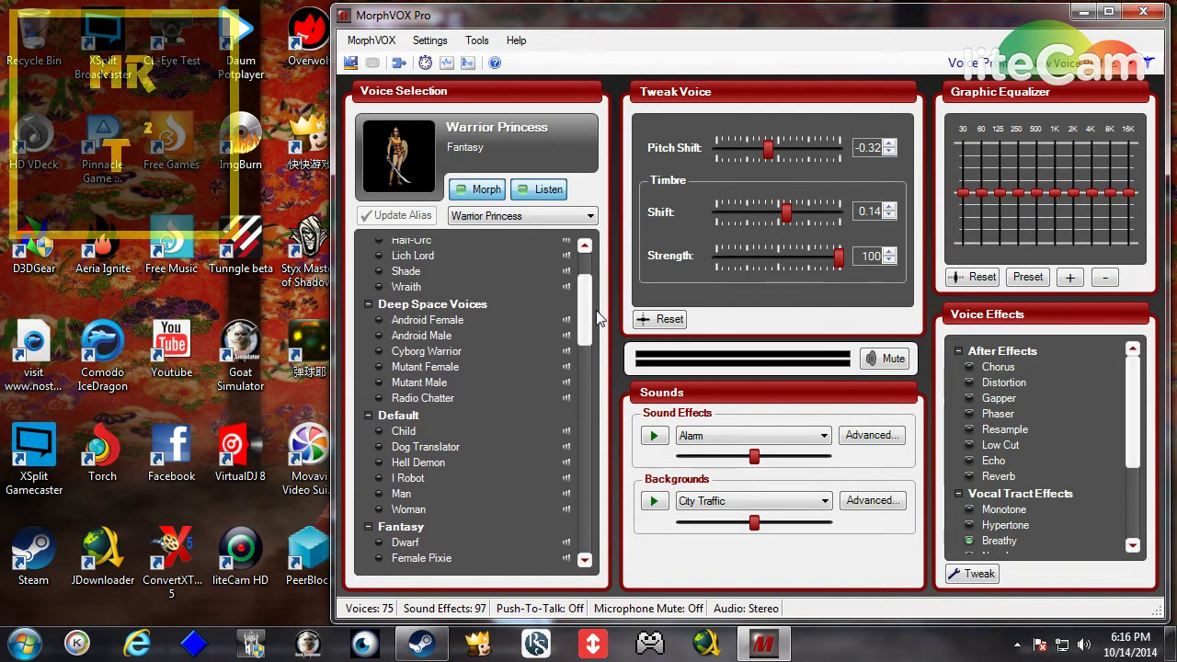
{"action": "left_click", "coordinate": [441, 414]}
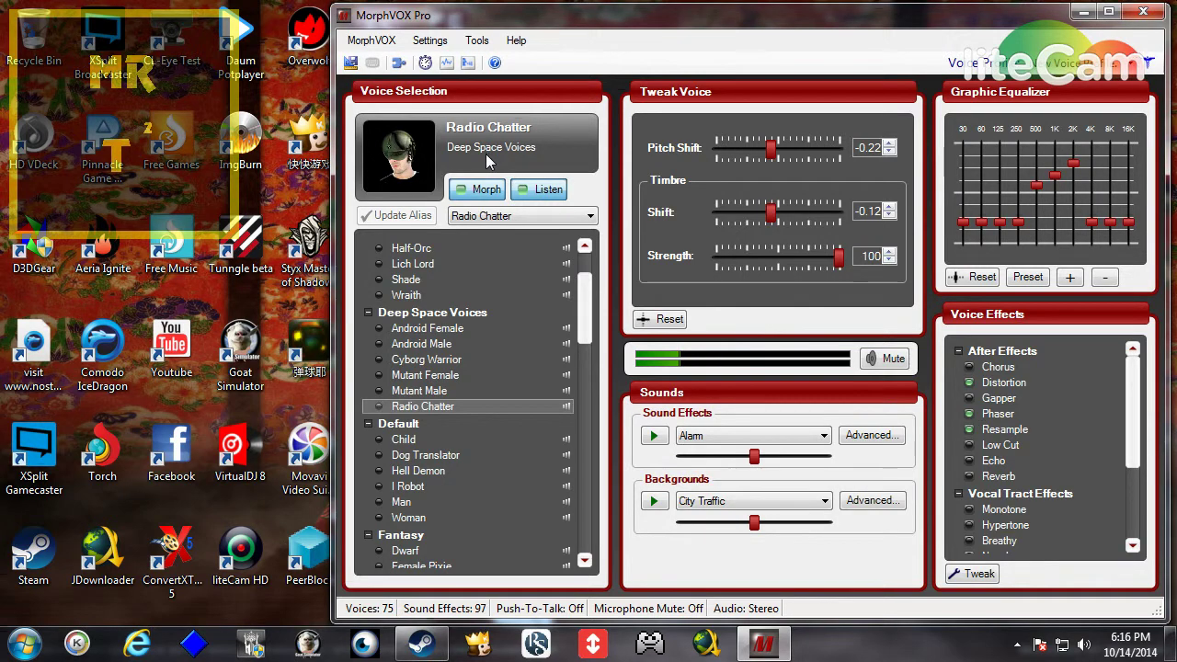
{"action": "left_click", "coordinate": [443, 346]}
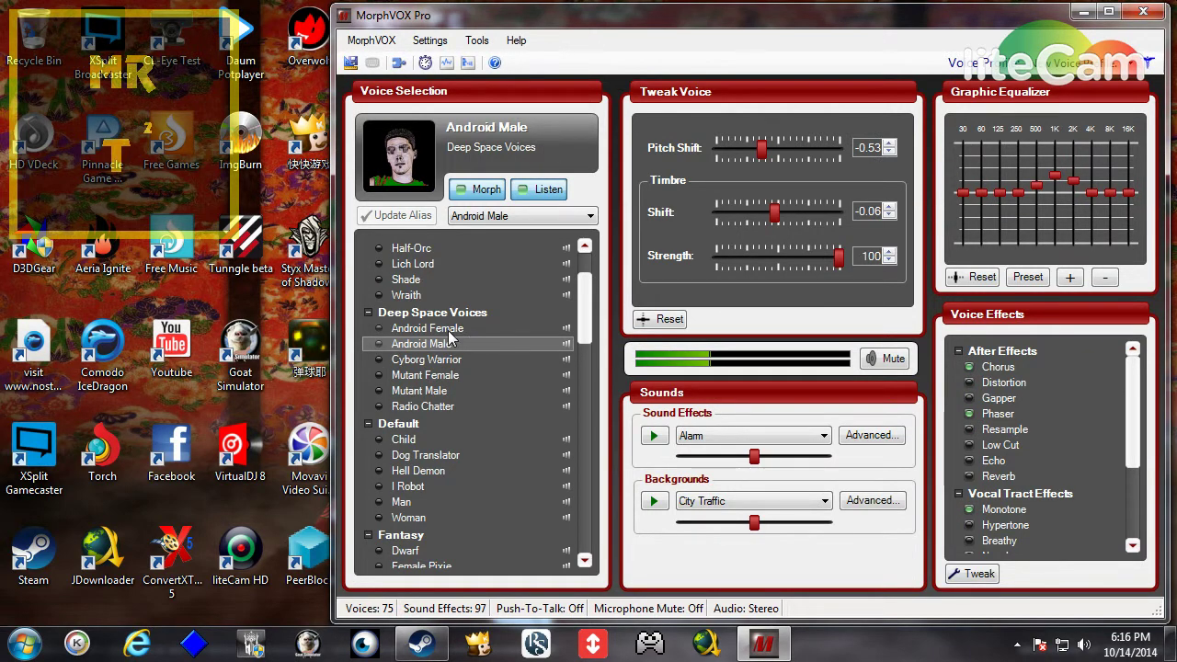
{"action": "left_click", "coordinate": [448, 333]}
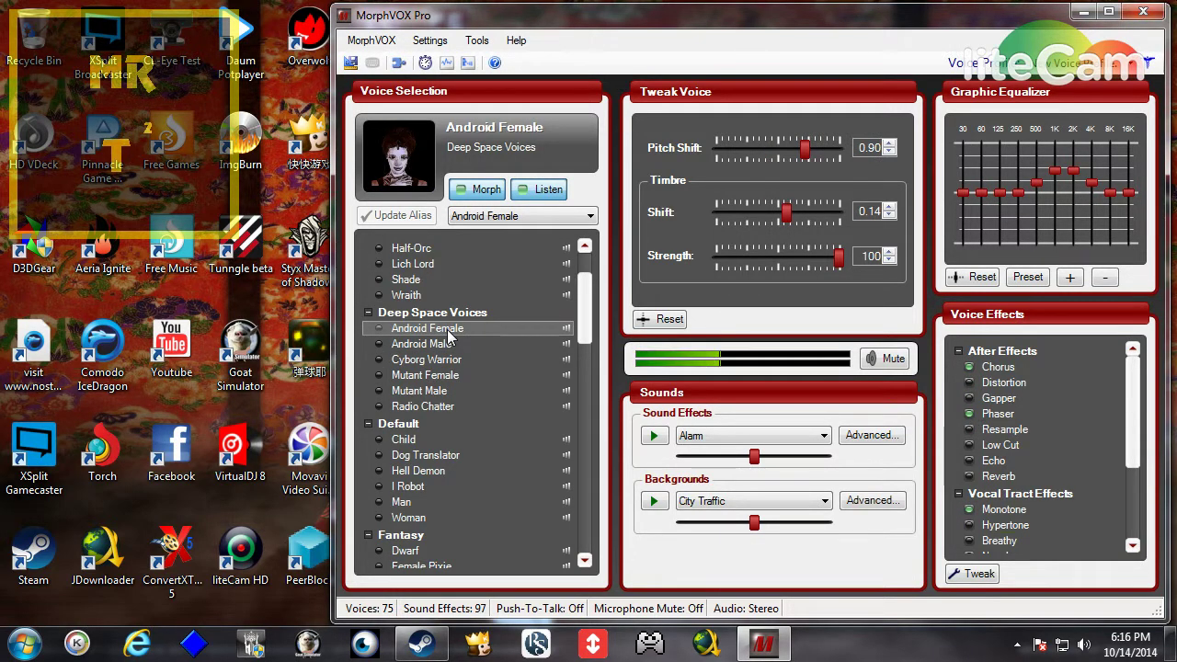
{"action": "left_click", "coordinate": [434, 362]}
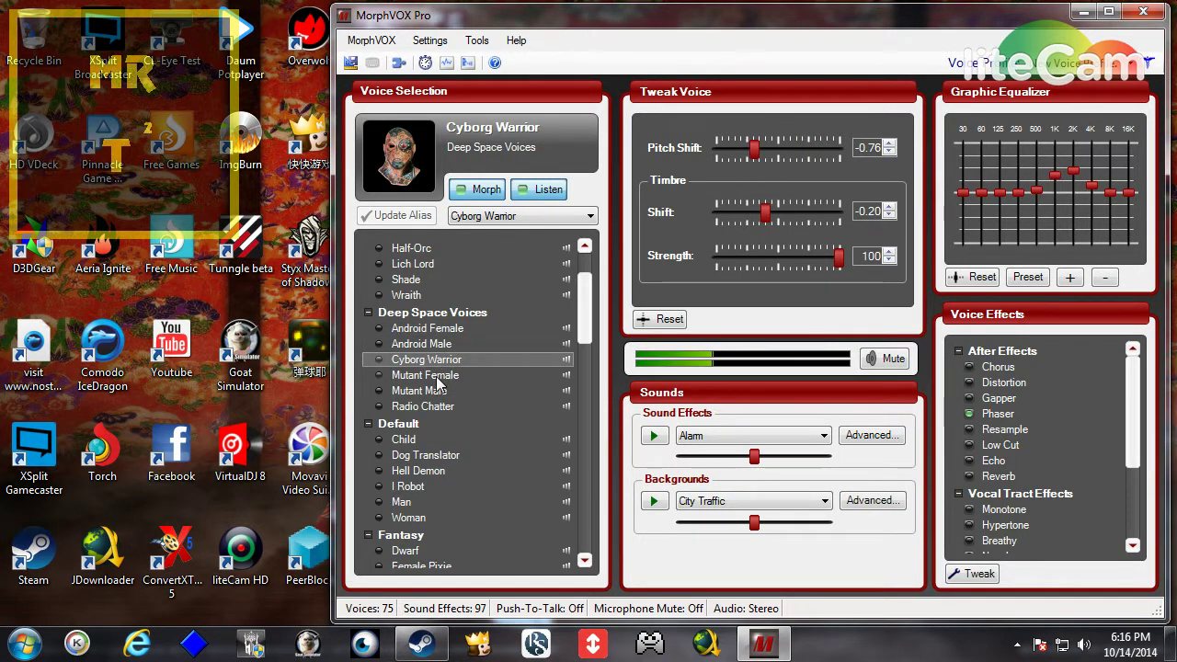
{"action": "left_click", "coordinate": [438, 377]}
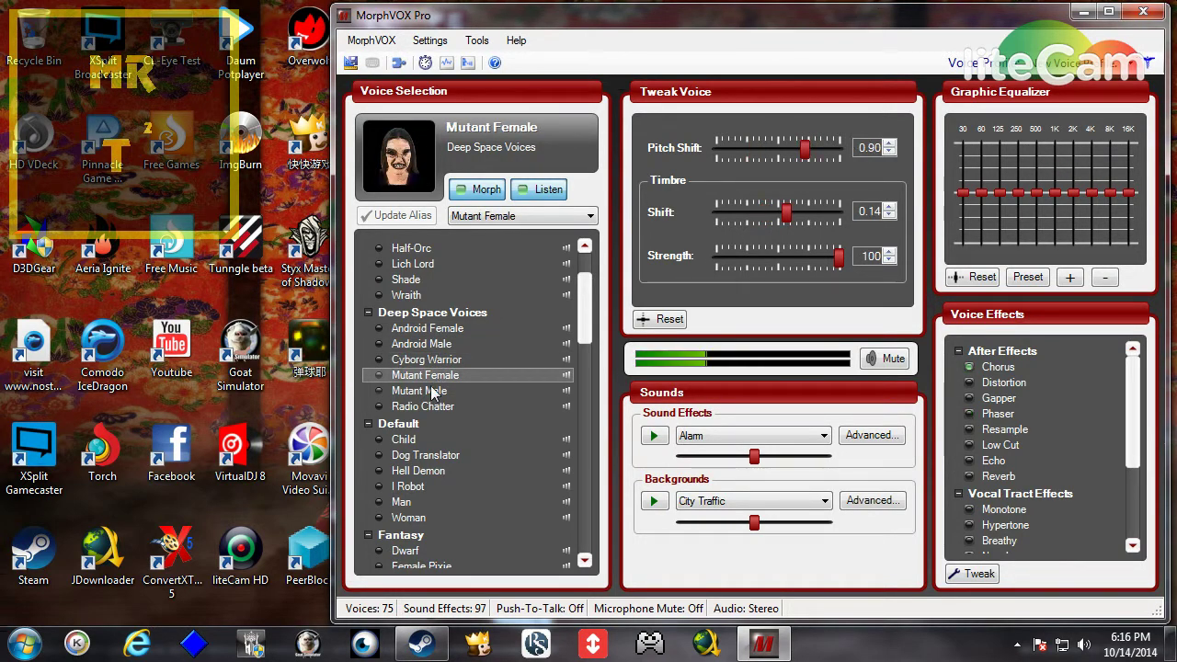
{"action": "left_click", "coordinate": [432, 392]}
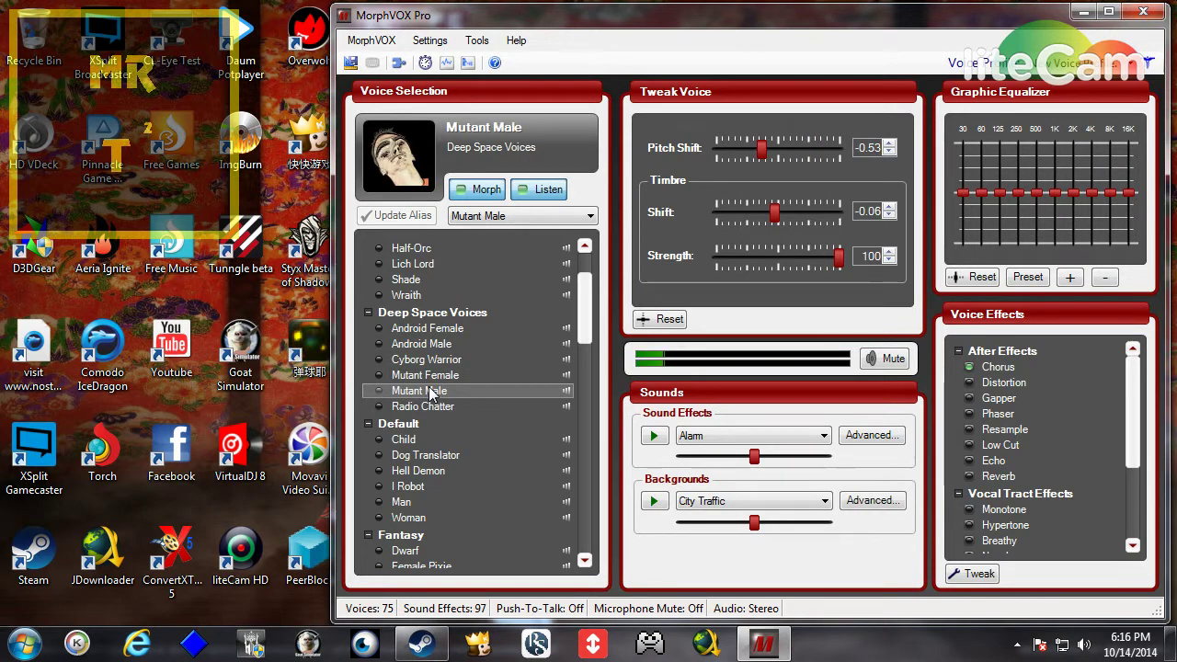
- Audition the Creatures of Darkness voices Wraith, Shade, Lich Lord, Half-Orc, Golem, Goblin and Cave Troll
{"action": "left_click", "coordinate": [423, 294]}
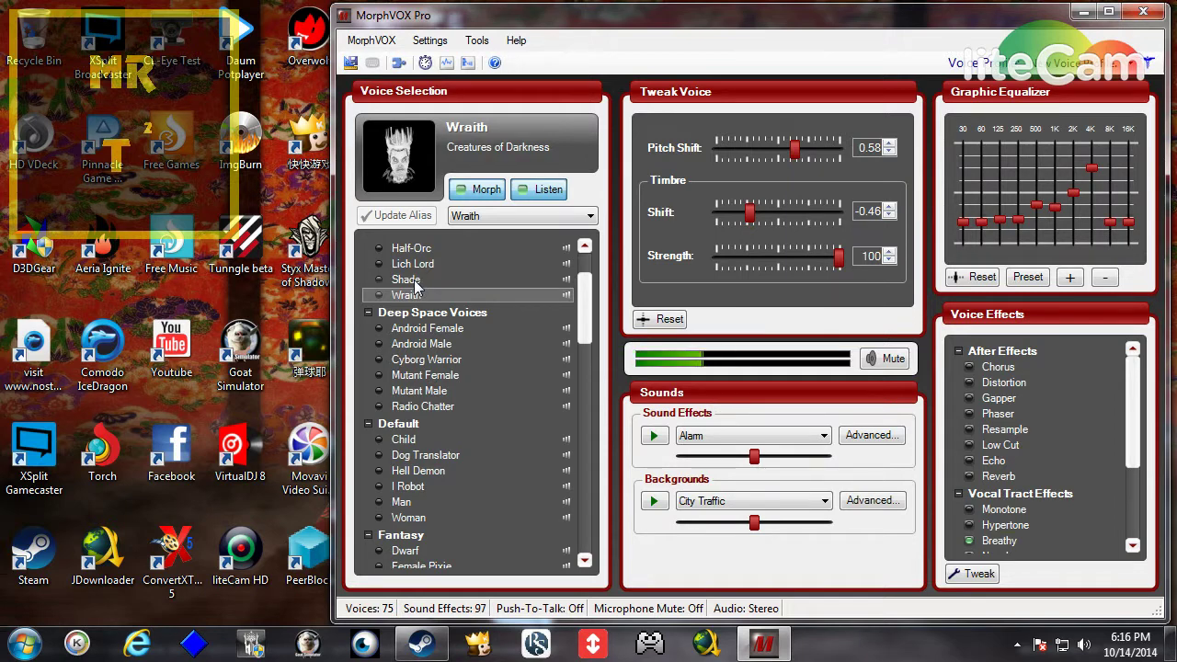
{"action": "left_click", "coordinate": [414, 281]}
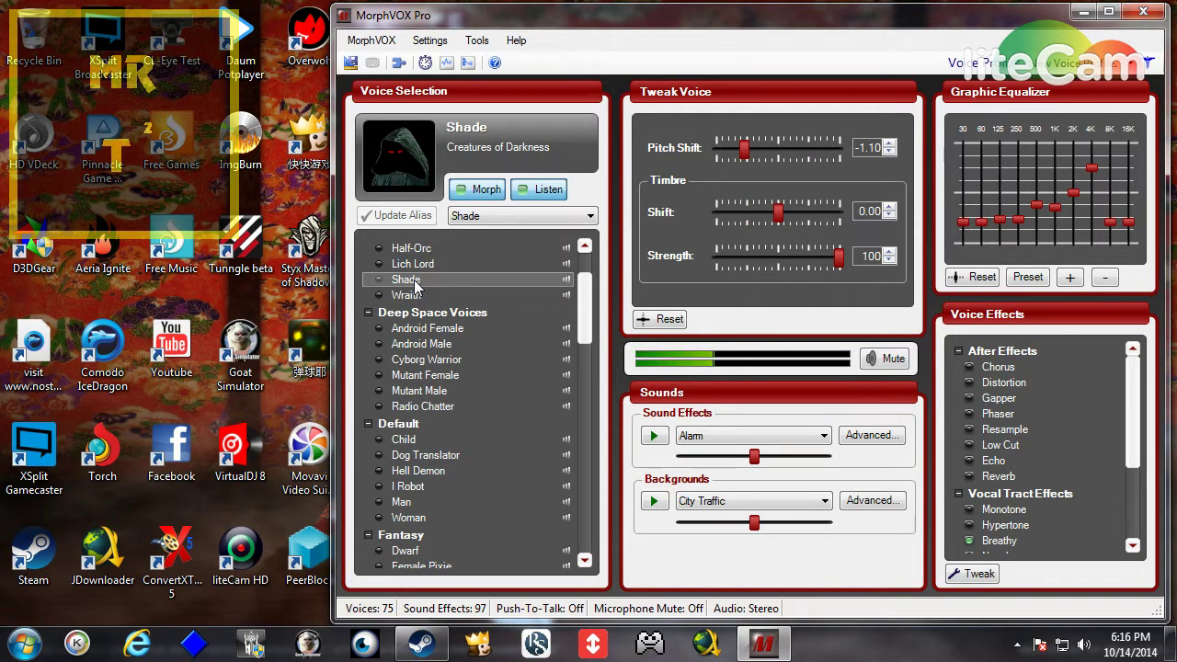
{"action": "left_click", "coordinate": [420, 266]}
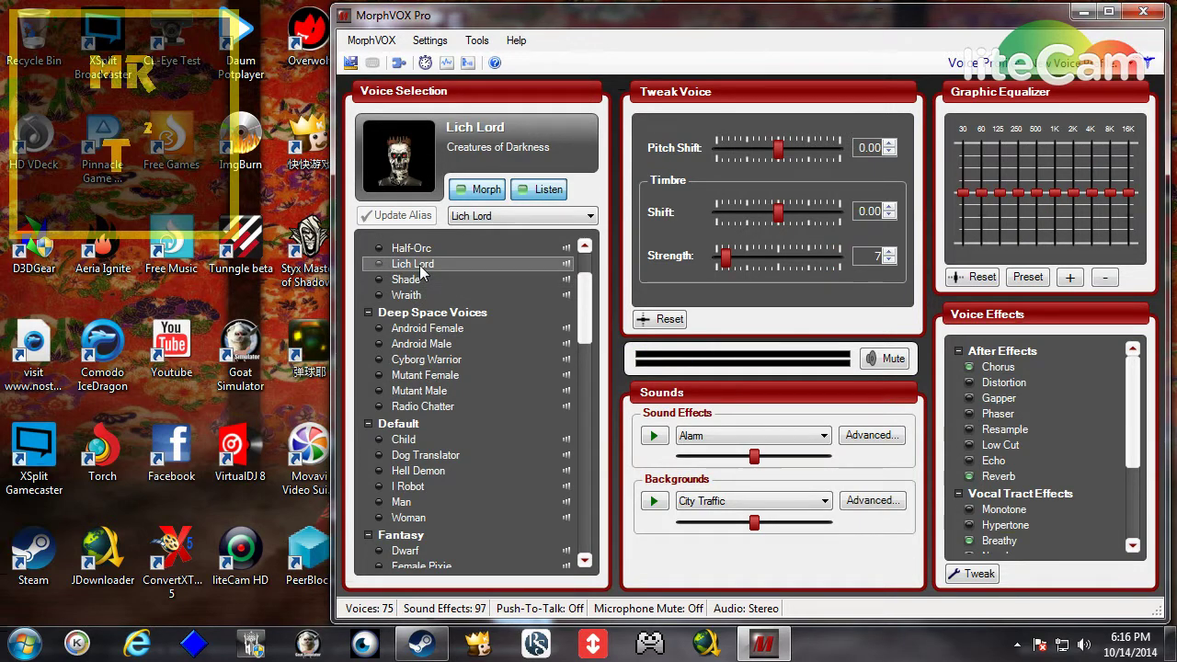
{"action": "left_click", "coordinate": [420, 250]}
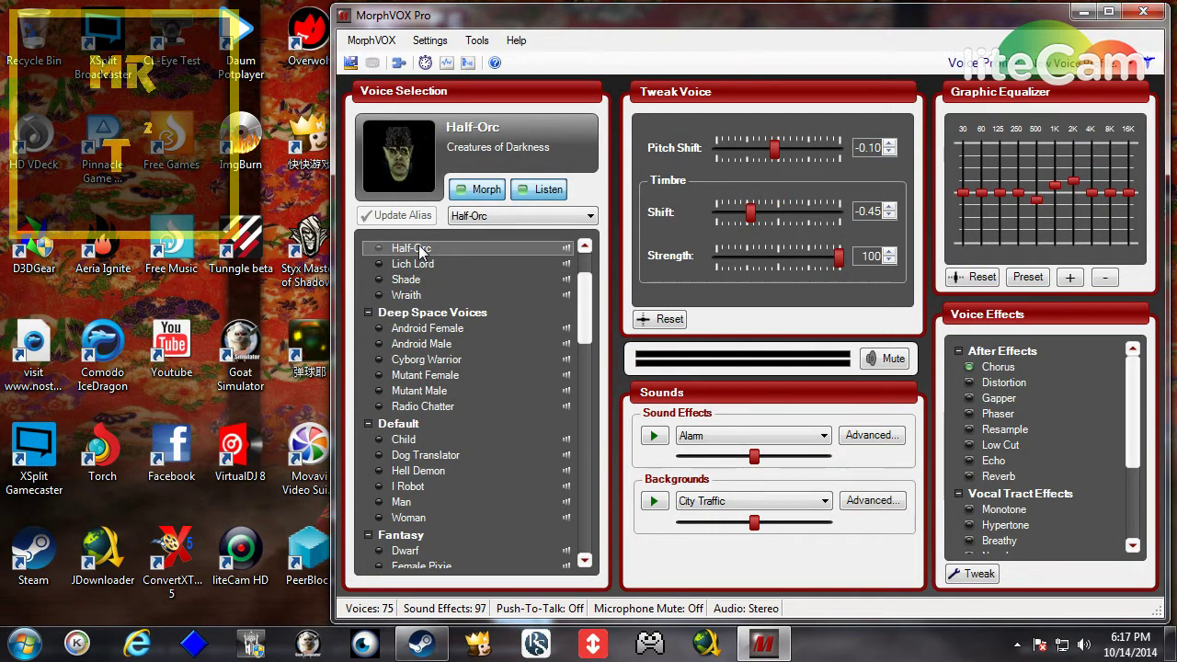
{"action": "scroll", "coordinate": [453, 317], "scroll_direction": "up", "scroll_amount": 1}
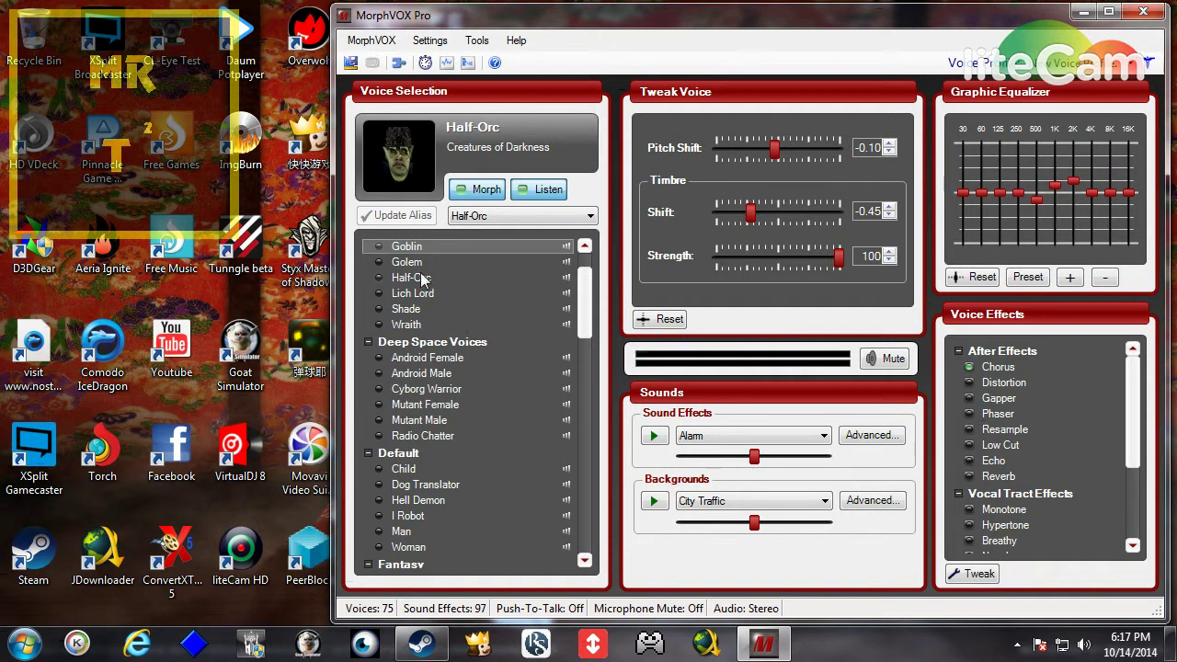
{"action": "left_click", "coordinate": [419, 262]}
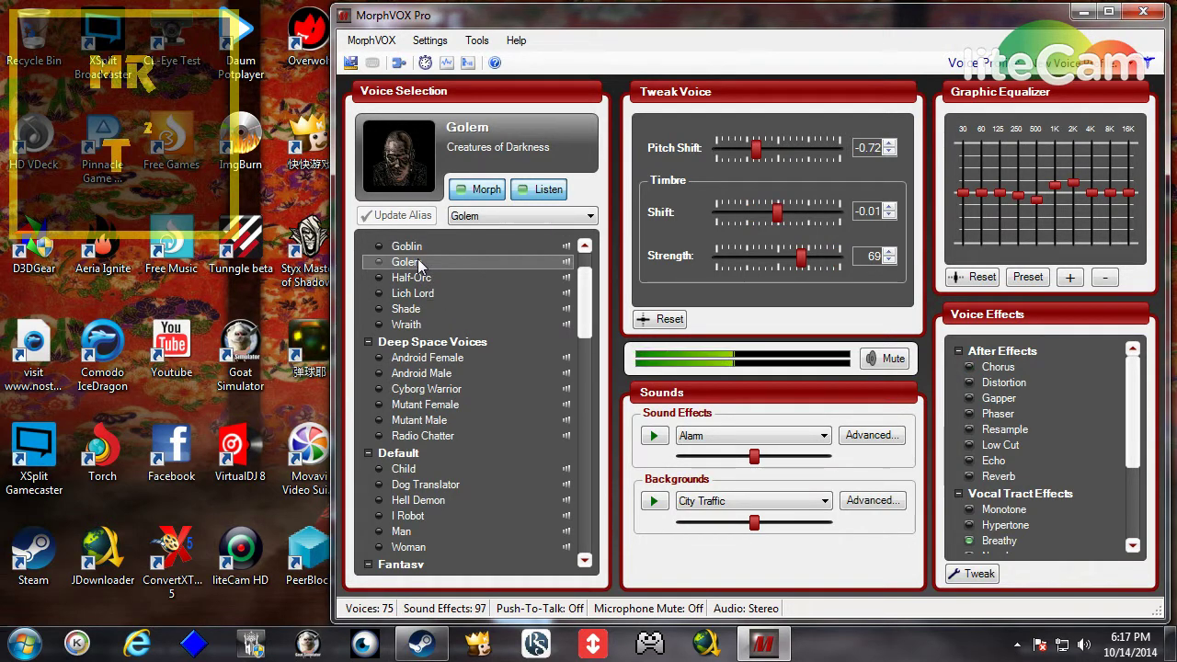
{"action": "left_click", "coordinate": [414, 247]}
{"action": "left_click", "coordinate": [413, 265]}
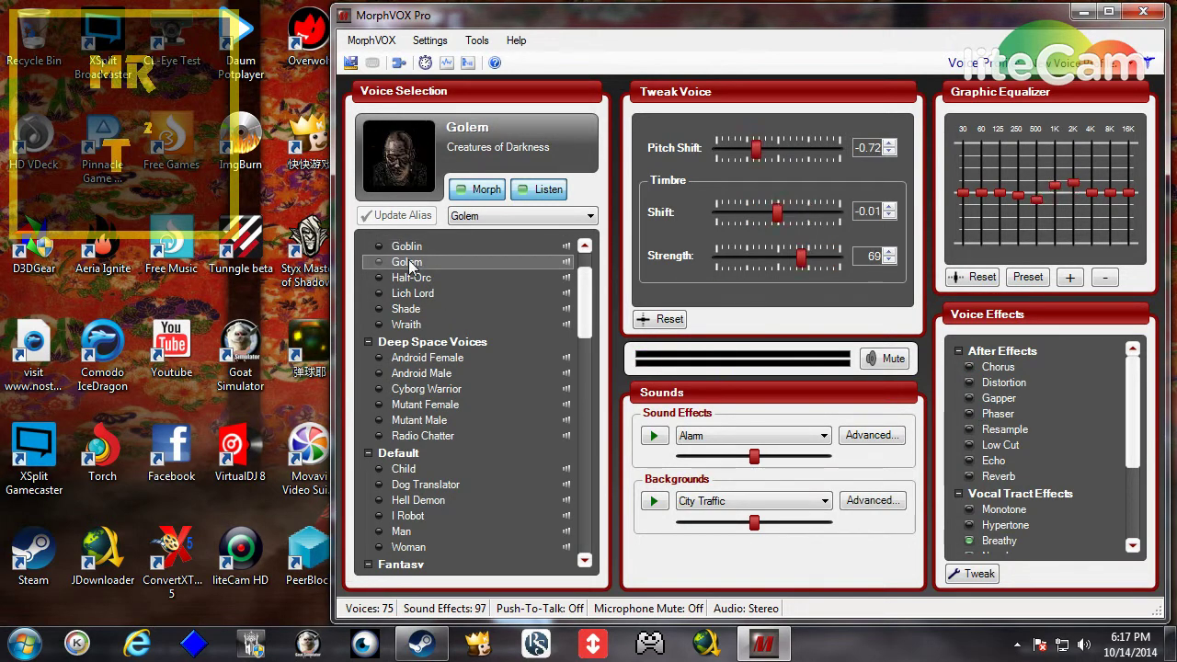
{"action": "scroll", "coordinate": [588, 272], "scroll_direction": "up", "scroll_amount": 2}
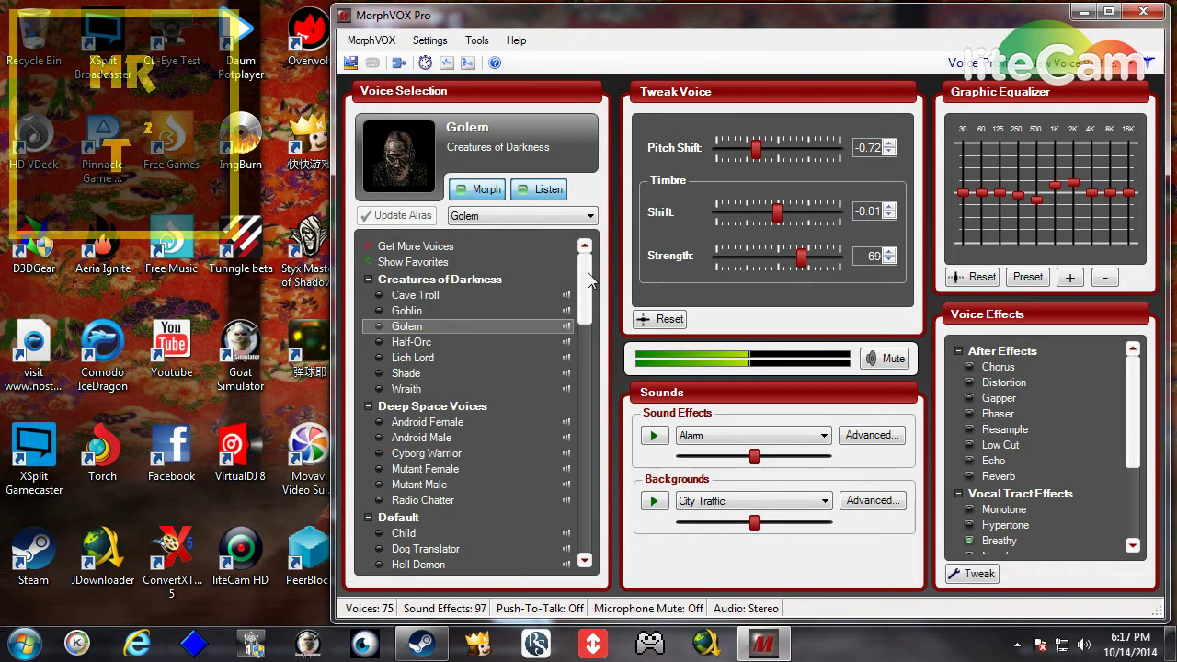
{"action": "left_click", "coordinate": [418, 312]}
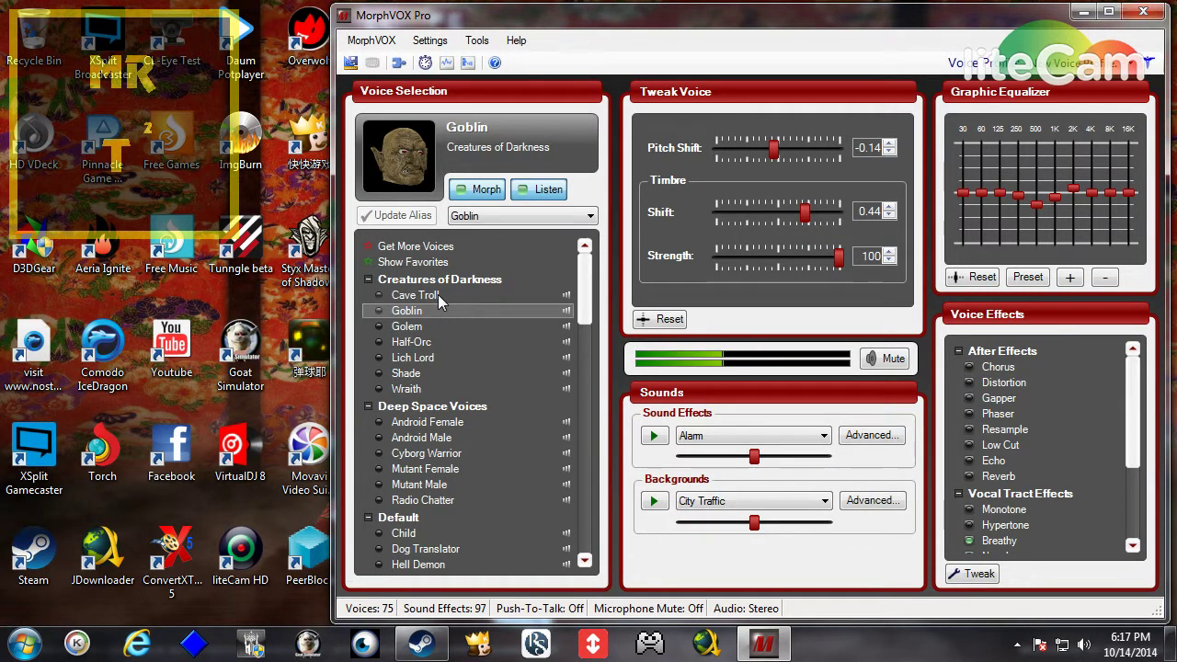
{"action": "left_click", "coordinate": [438, 294]}
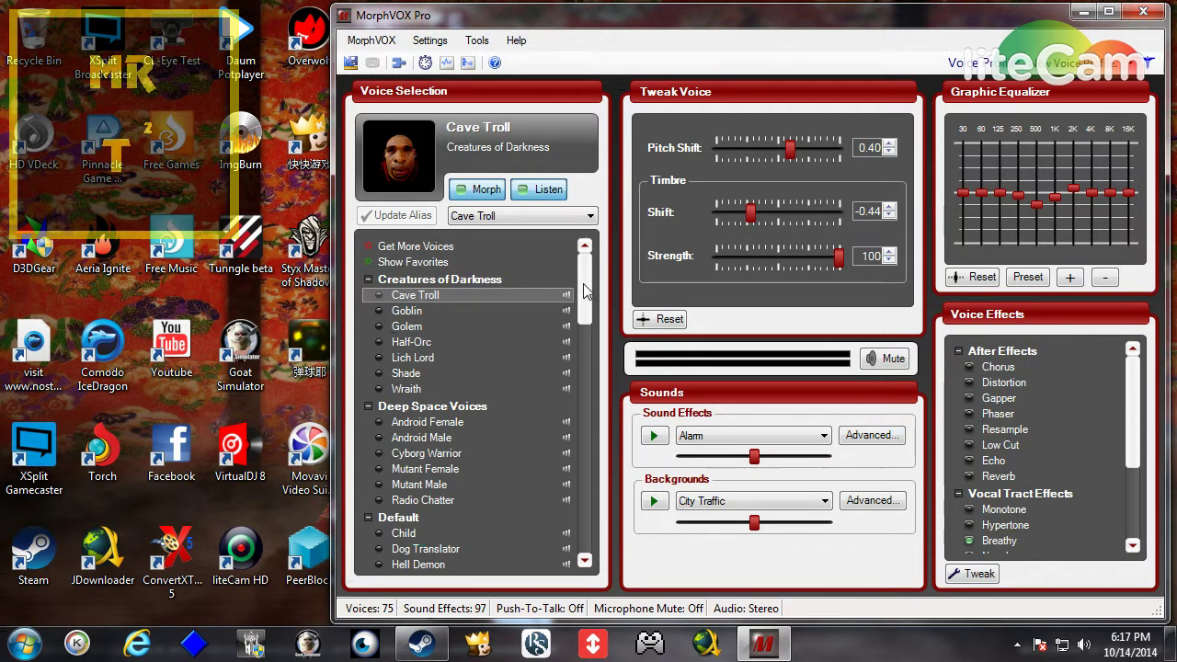
- Reselect the Nasty Gnome voice from the Fantasy group and minimize the voice changer window
{"action": "left_click_drag", "start_coordinate": [585, 290], "coordinate": [598, 376]}
{"action": "left_click", "coordinate": [437, 342]}
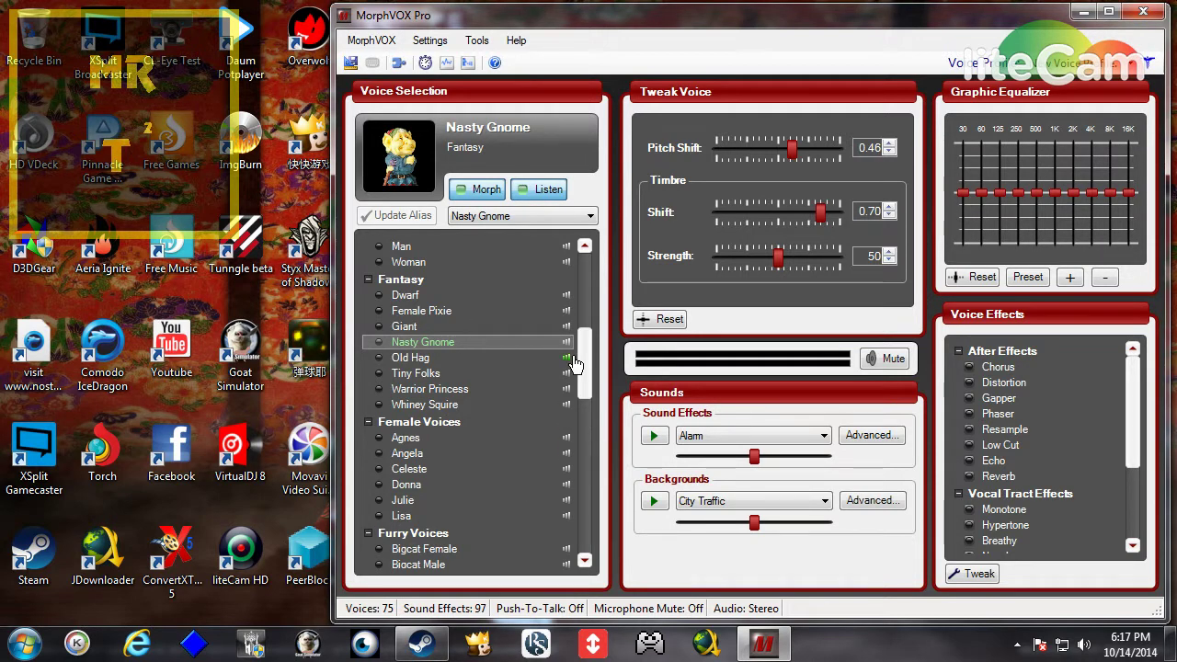
{"action": "left_click", "coordinate": [1083, 12]}
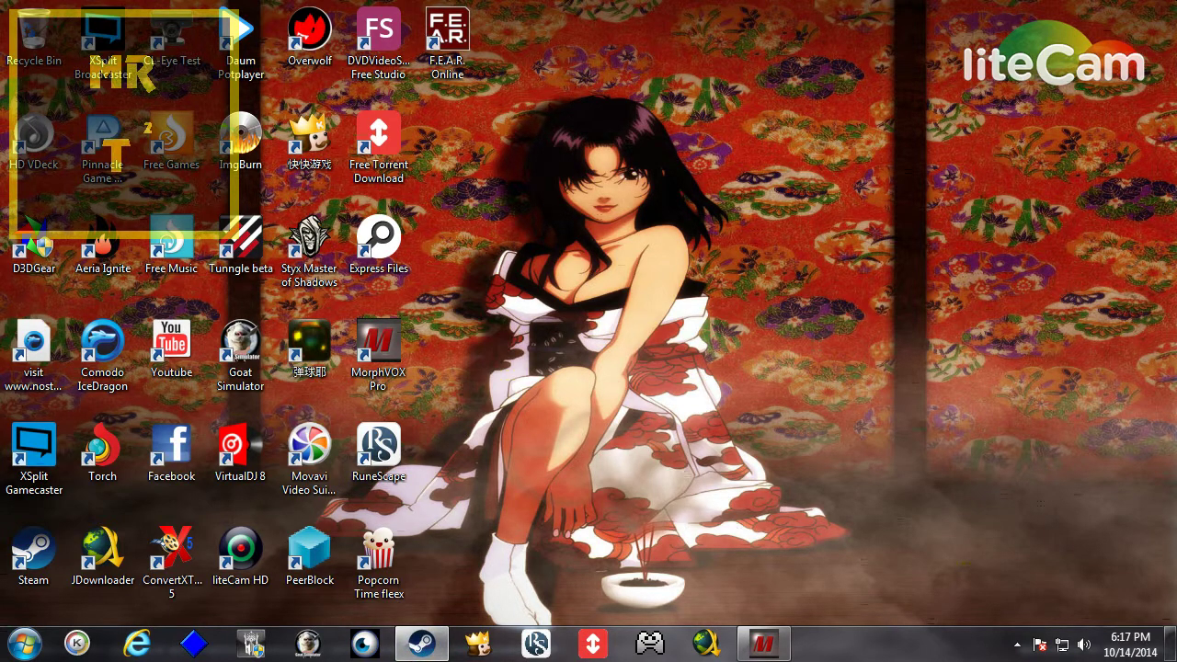
- Reposition the Steam window, show the Goat Simulator entry among the library favorites, and minimize Steam
{"action": "left_click_drag", "start_coordinate": [1175, 212], "coordinate": [597, 30]}
{"action": "mouse_move", "coordinate": [646, 73]}
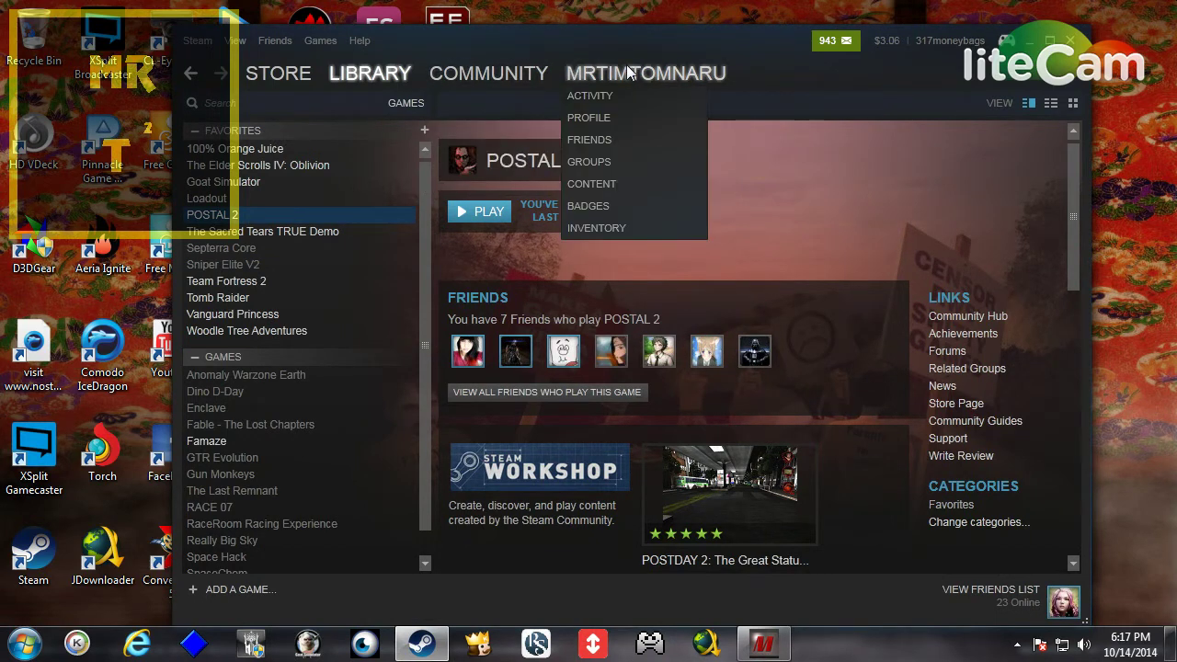
{"action": "left_click_drag", "start_coordinate": [630, 38], "coordinate": [621, 22]}
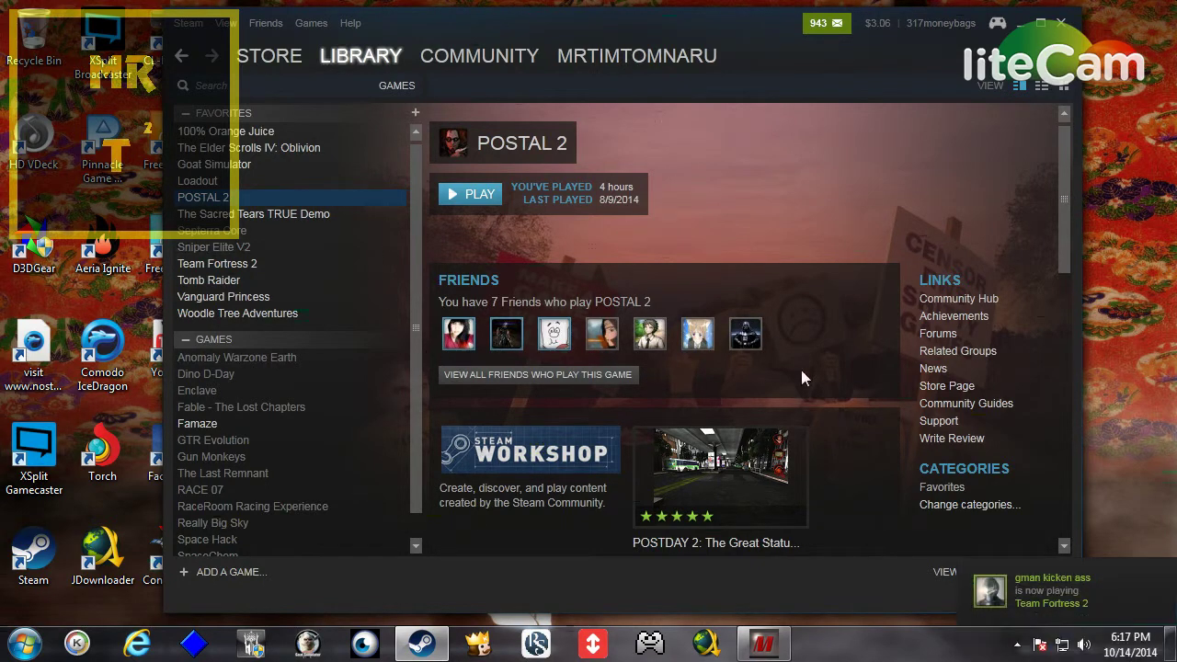
{"action": "left_click", "coordinate": [235, 166]}
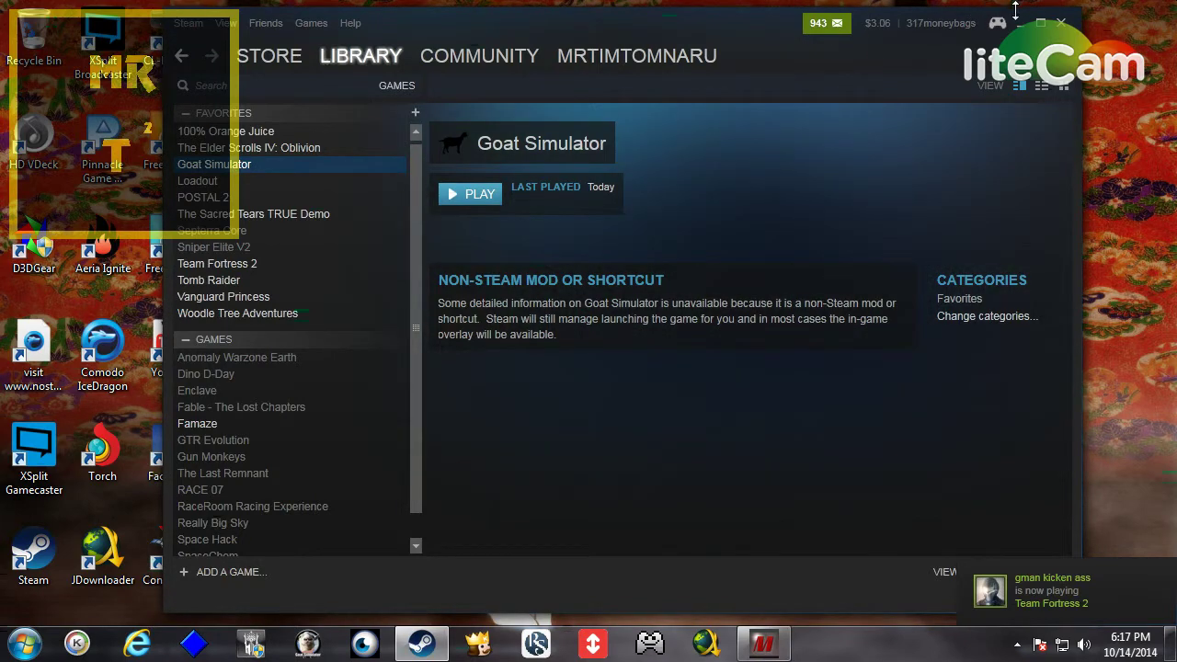
{"action": "left_click", "coordinate": [1020, 22]}
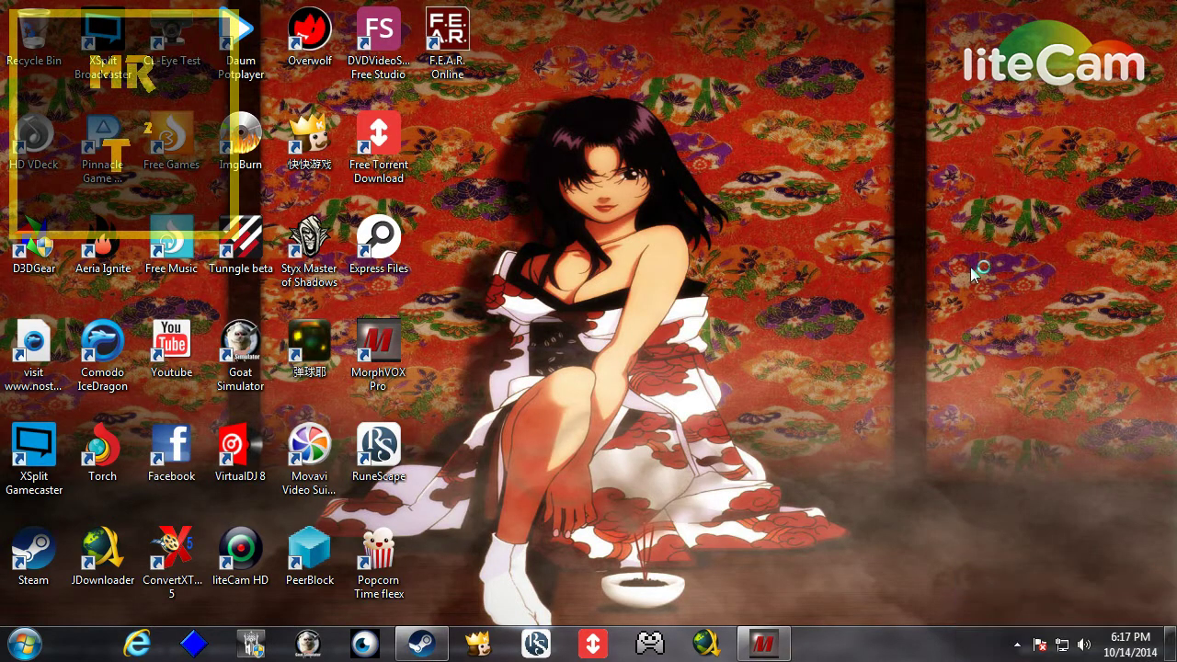